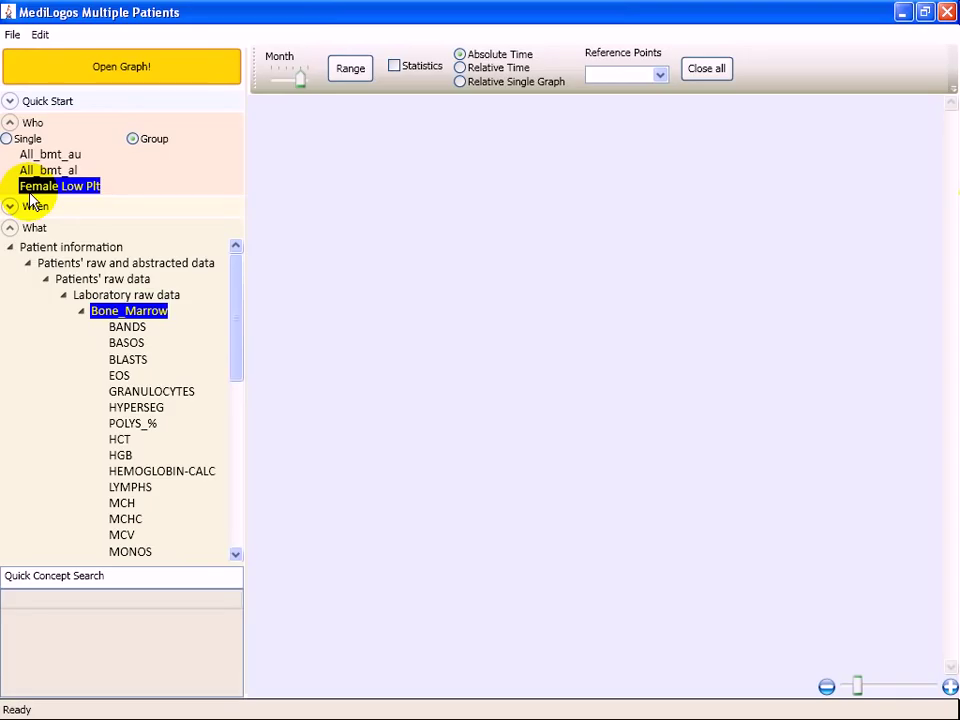
Search the concepts for "wb" and open the raw WBC graph for the Female Low Plt group
{"action": "left_click", "coordinate": [77, 574]}
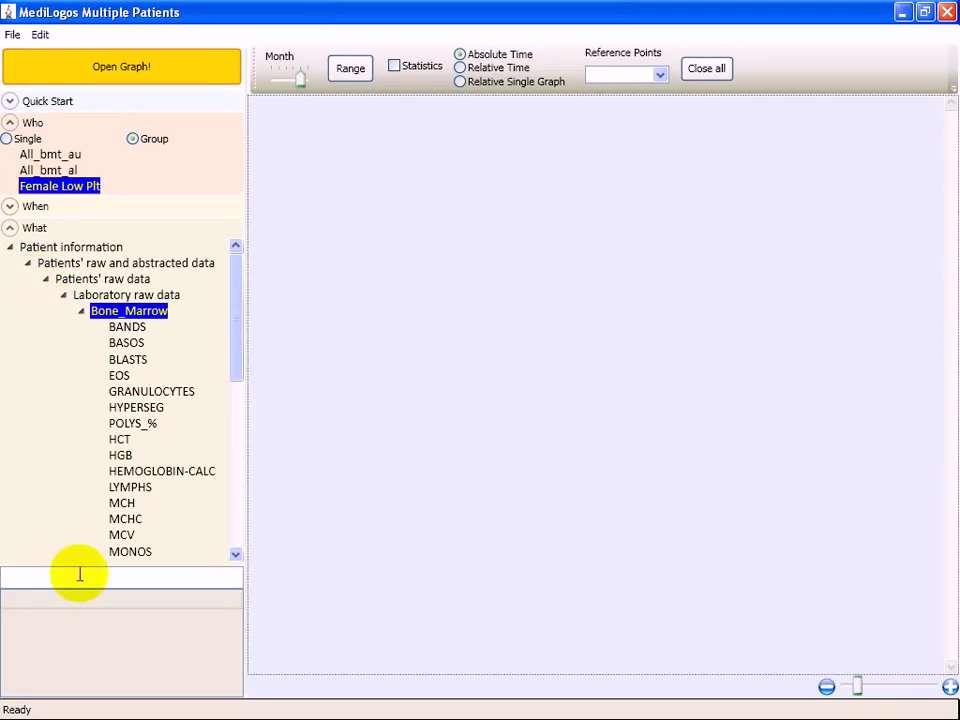
{"action": "type", "text": "wb"}
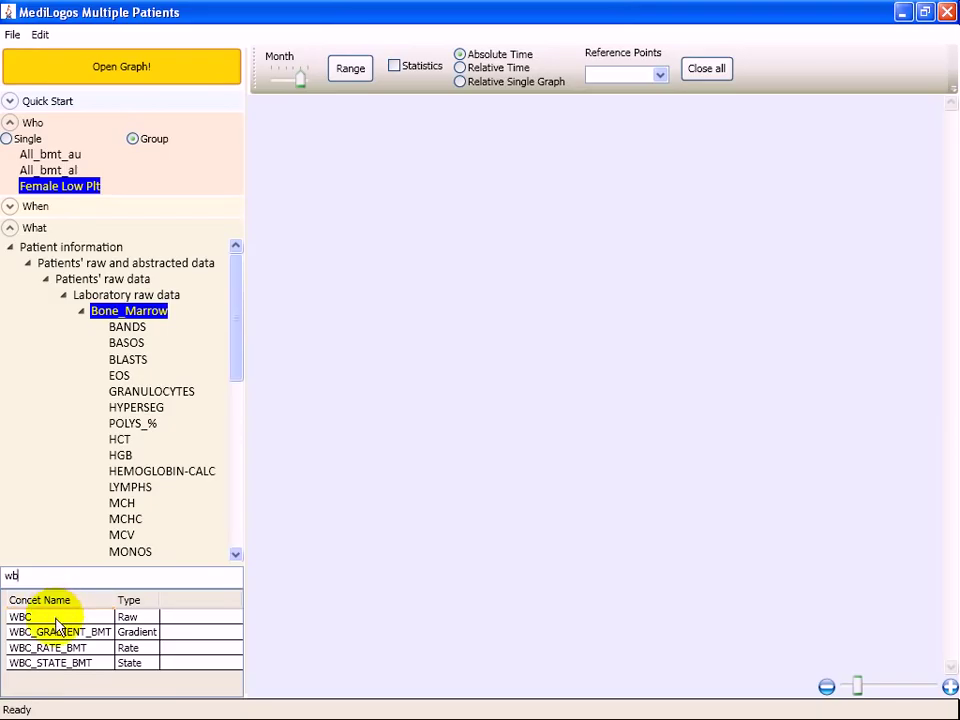
{"action": "left_click", "coordinate": [58, 622]}
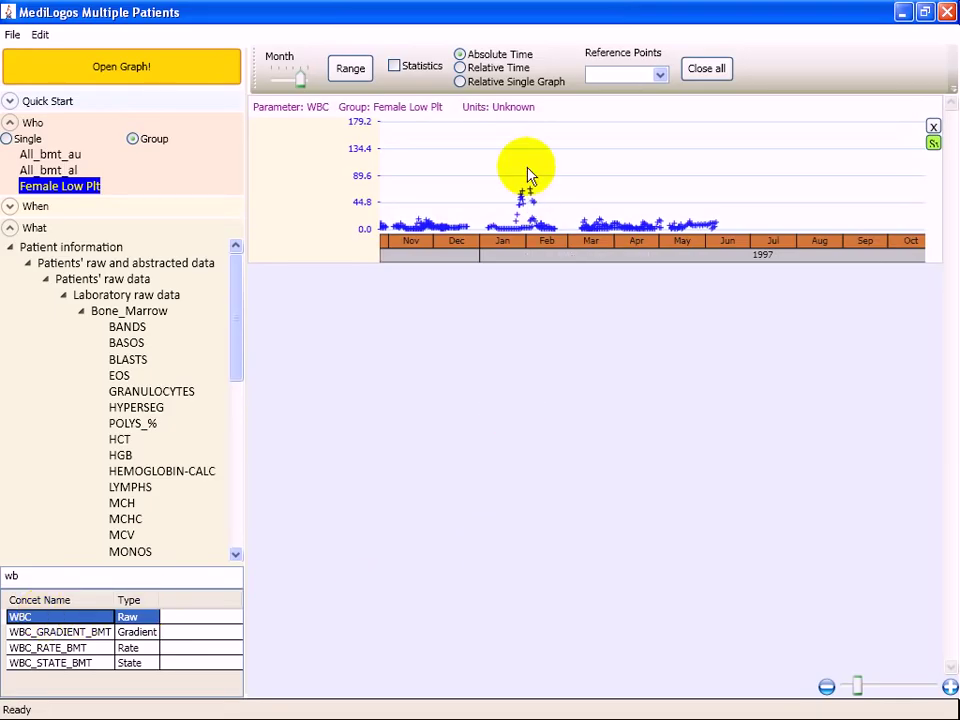
Explore the WBC graph at year, month, day and hour granularity, drilling into 1995, June and 16 June, and return to months
{"action": "mouse_move", "coordinate": [573, 177]}
{"action": "left_mouse_down"}
{"action": "mouse_move", "coordinate": [754, 180]}
{"action": "mouse_move", "coordinate": [568, 186]}
{"action": "left_mouse_up"}
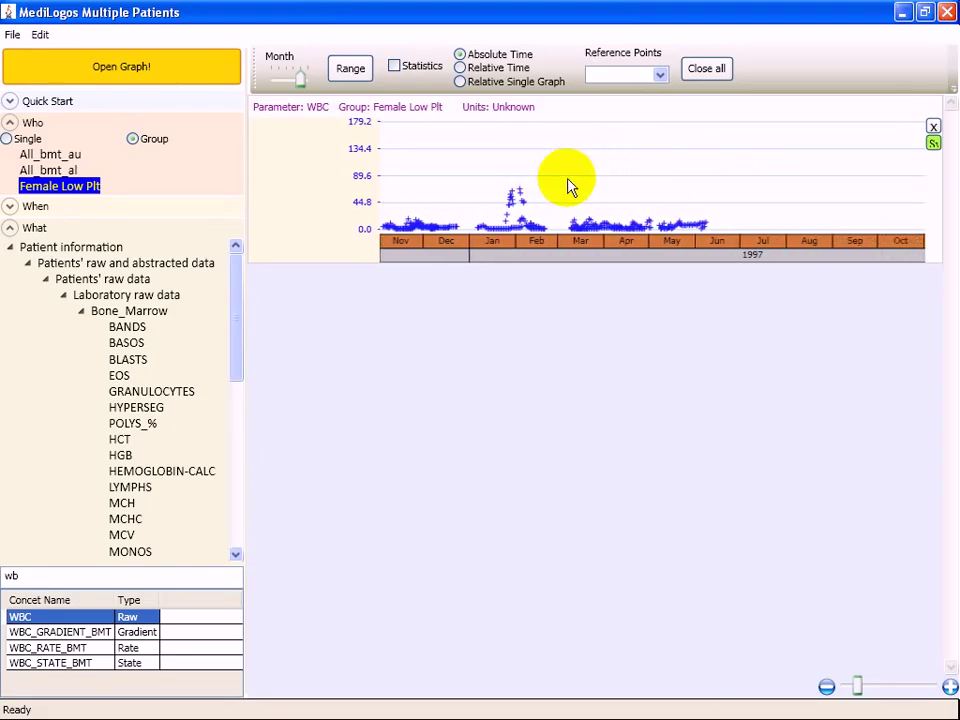
{"action": "scroll", "coordinate": [568, 266], "scroll_direction": "down", "scroll_amount": 2}
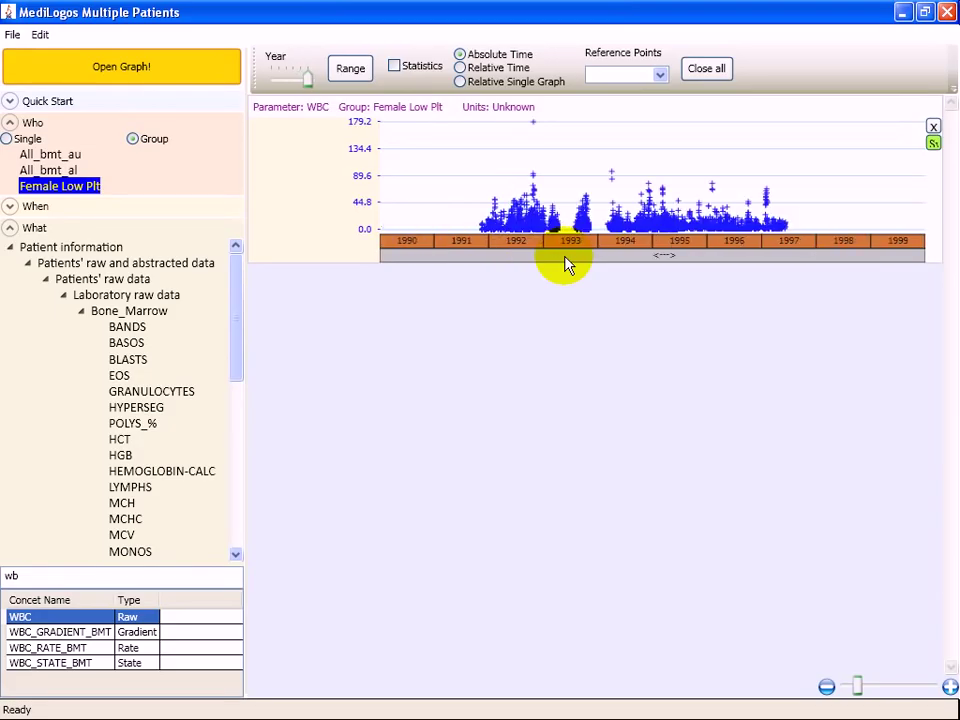
{"action": "scroll", "coordinate": [679, 246], "scroll_direction": "up", "scroll_amount": 1}
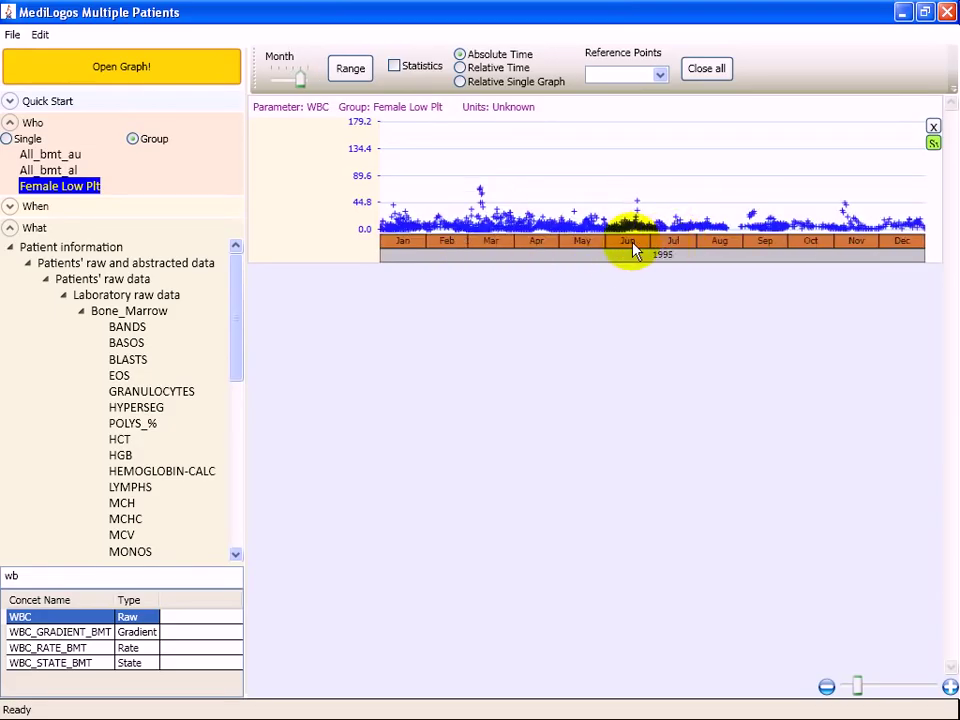
{"action": "scroll", "coordinate": [625, 244], "scroll_direction": "up", "scroll_amount": 1}
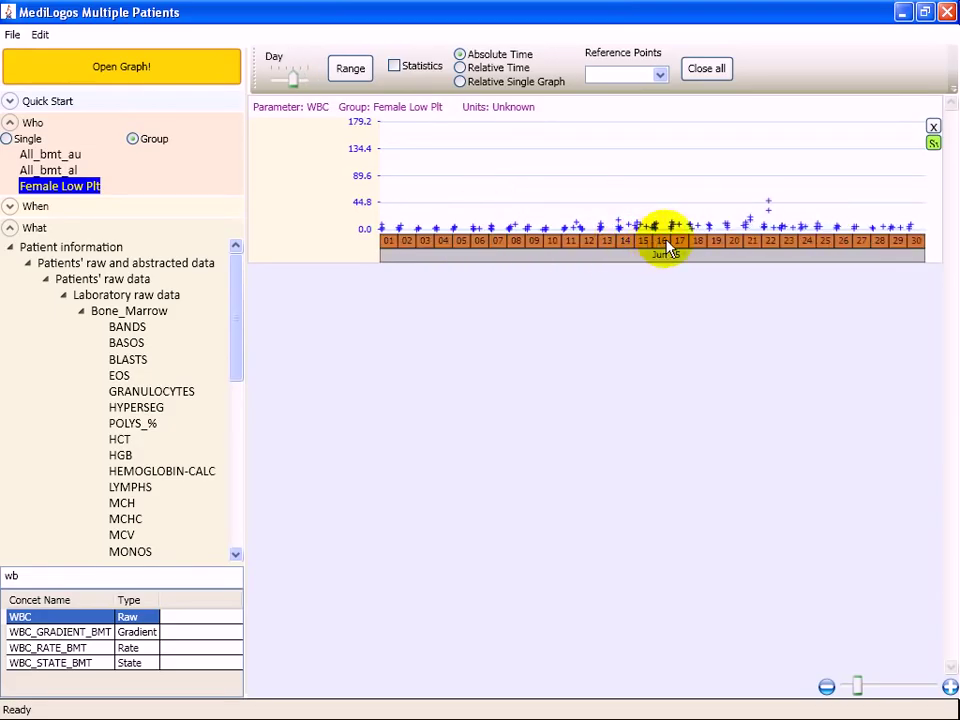
{"action": "scroll", "coordinate": [668, 245], "scroll_direction": "up", "scroll_amount": 1}
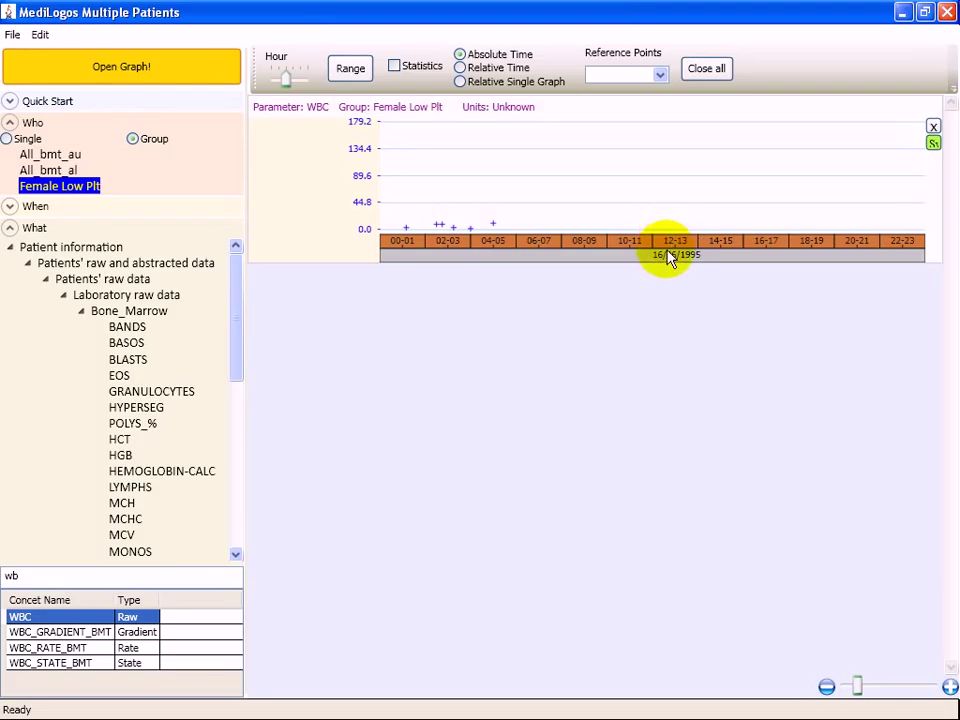
{"action": "scroll", "coordinate": [670, 258], "scroll_direction": "down", "scroll_amount": 1}
{"action": "scroll", "coordinate": [663, 258], "scroll_direction": "down", "scroll_amount": 1}
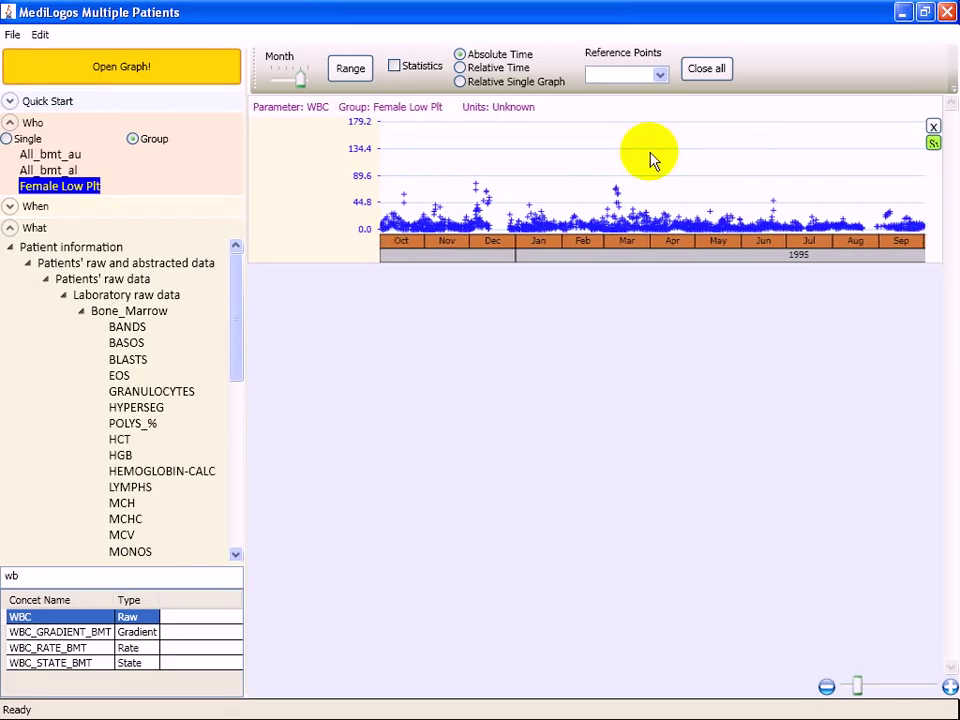
Show the monthly average on the WBC graph
{"action": "right_click", "coordinate": [619, 160]}
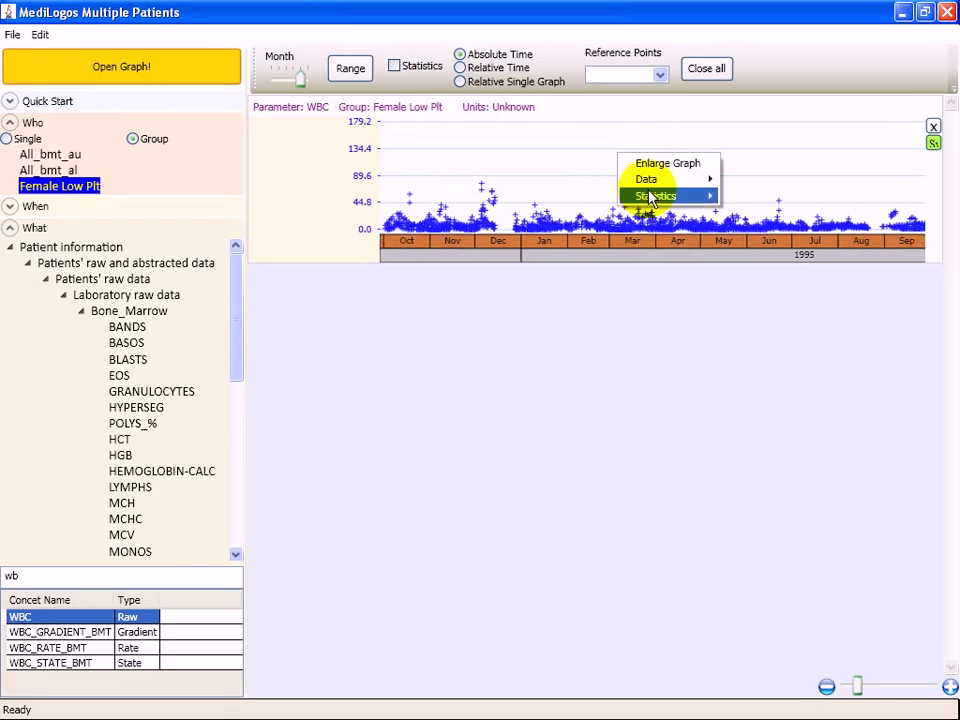
{"action": "mouse_move", "coordinate": [648, 196]}
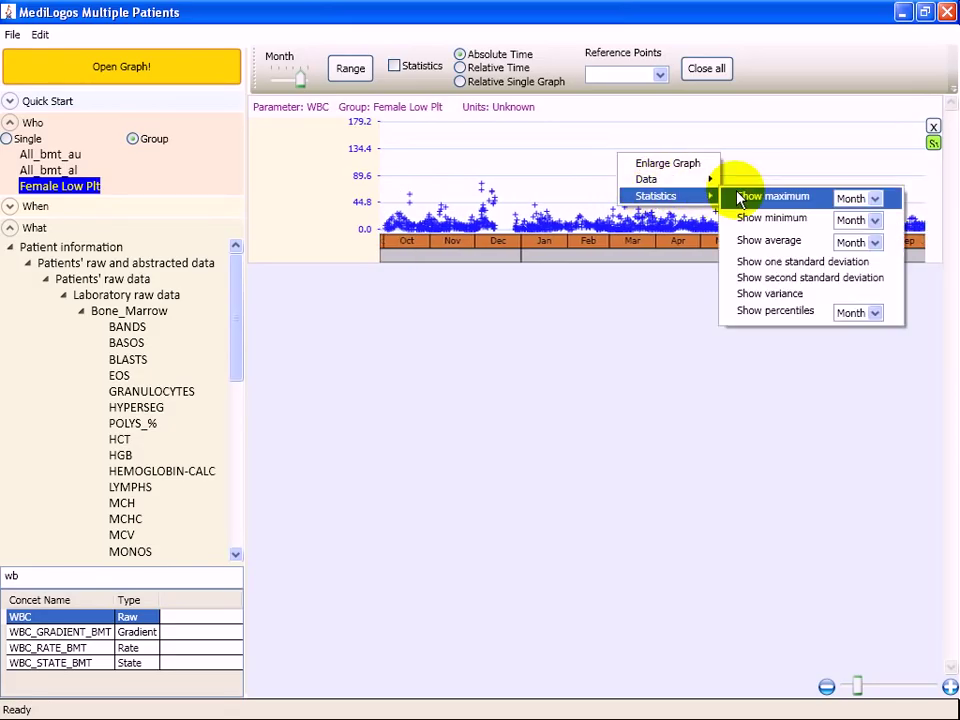
{"action": "left_click", "coordinate": [815, 244]}
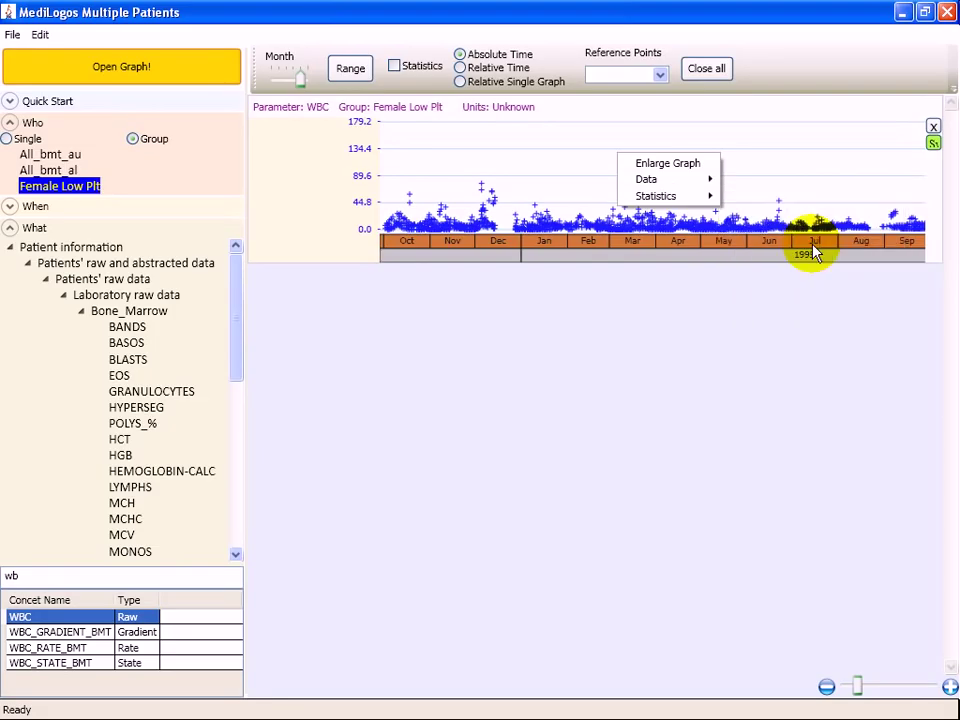
Show the 20% percentile by month on the WBC graph
{"action": "right_click", "coordinate": [585, 152]}
{"action": "mouse_move", "coordinate": [636, 193]}
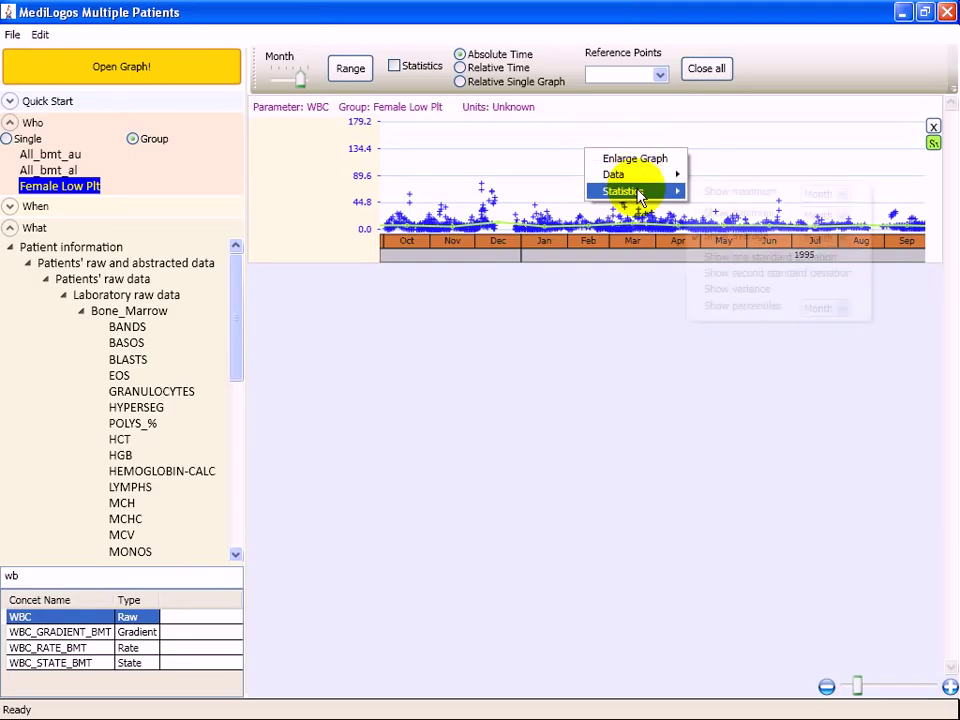
{"action": "left_click", "coordinate": [750, 306]}
{"action": "left_click", "coordinate": [395, 323]}
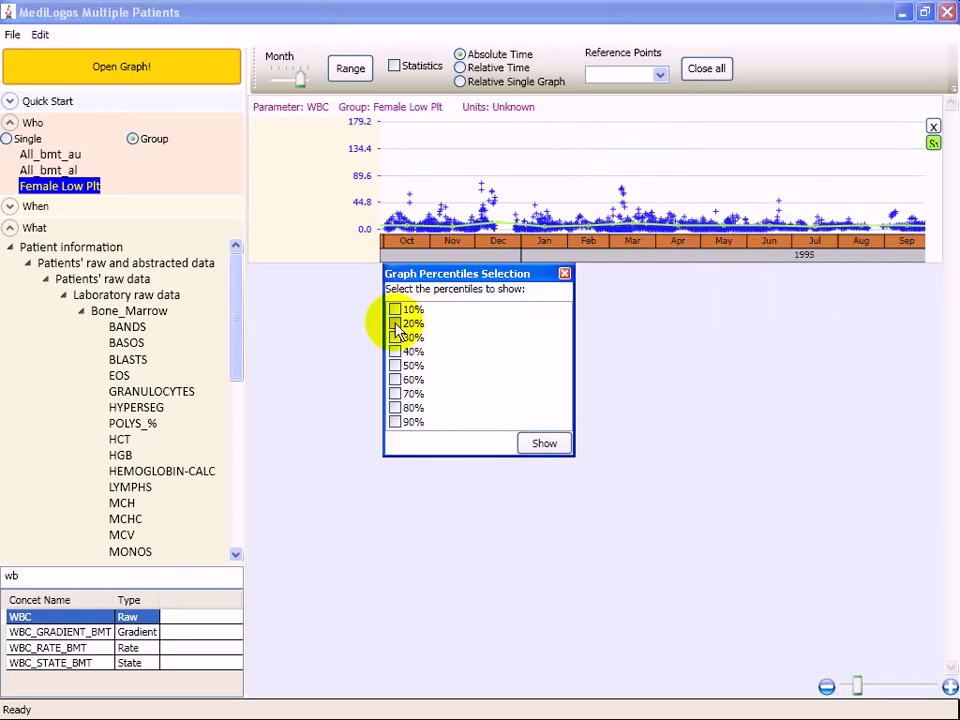
{"action": "left_click", "coordinate": [543, 443]}
Examine the WBC values and statistics lines around March and April 1994
{"action": "left_click_drag", "start_coordinate": [527, 155], "coordinate": [793, 154]}
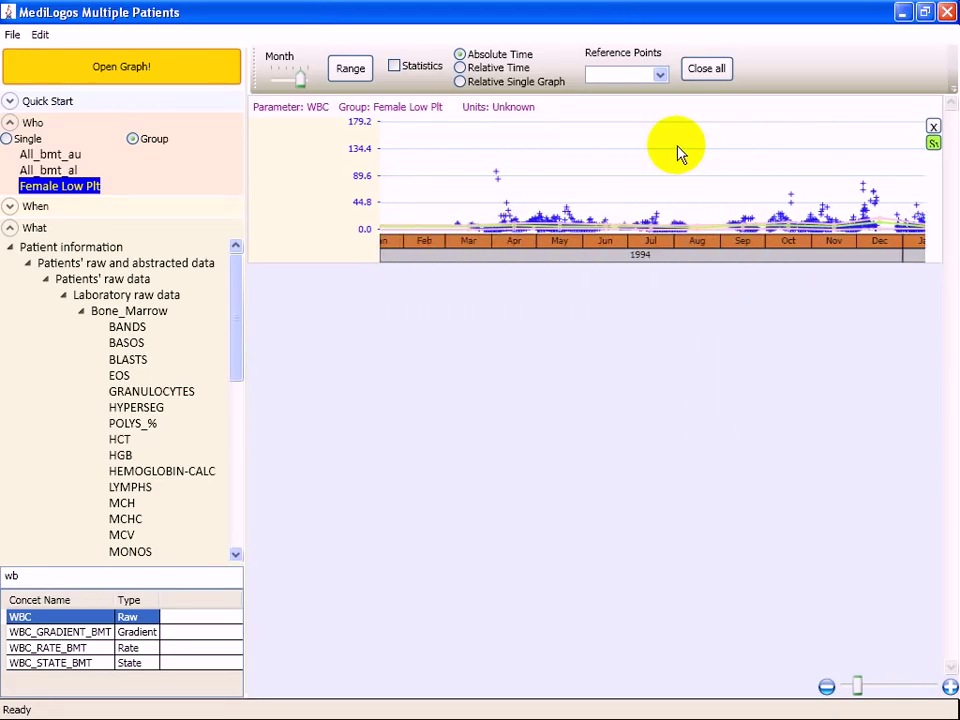
{"action": "left_click_drag", "start_coordinate": [456, 152], "coordinate": [532, 155]}
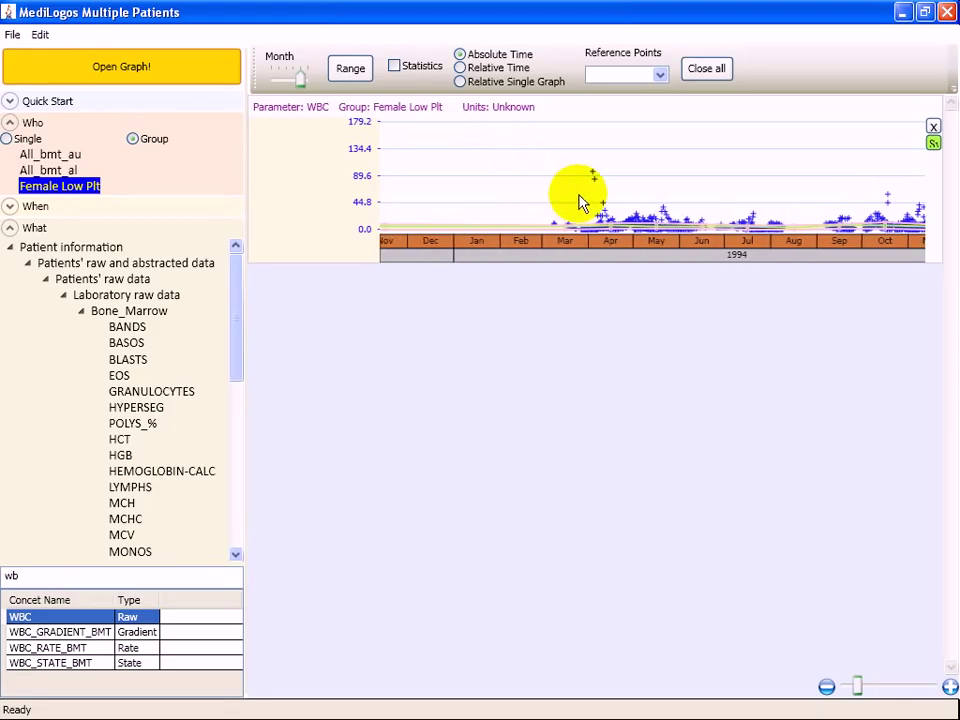
{"action": "mouse_move", "coordinate": [591, 180]}
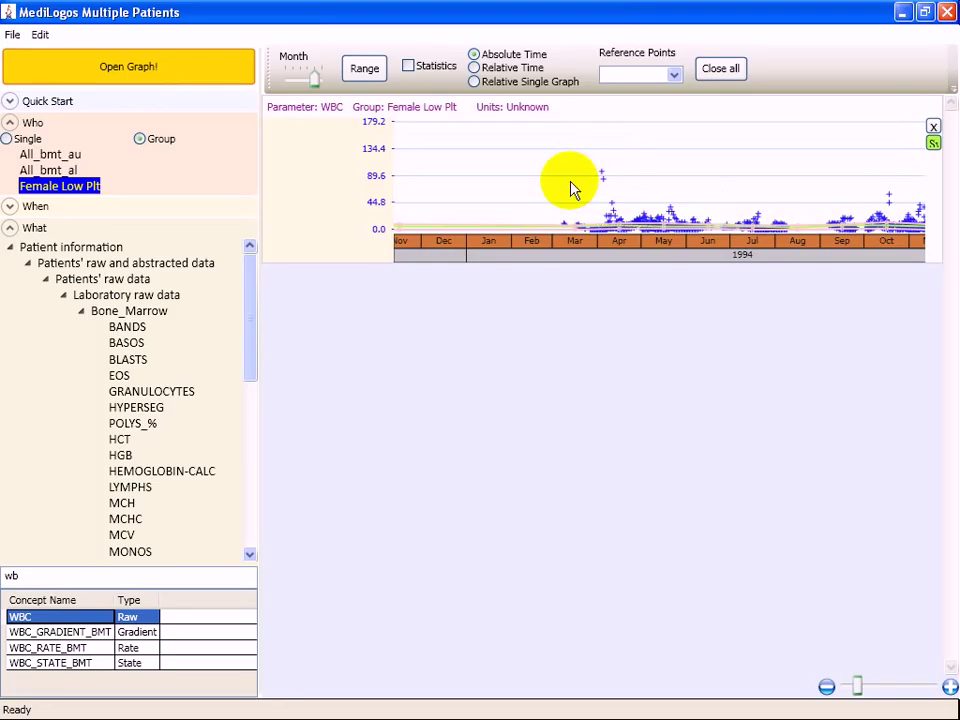
Open the WBC_STATE_BMT graph for the group and inspect the July 1994 patient shares for very_low and normal
{"action": "left_click", "coordinate": [80, 665]}
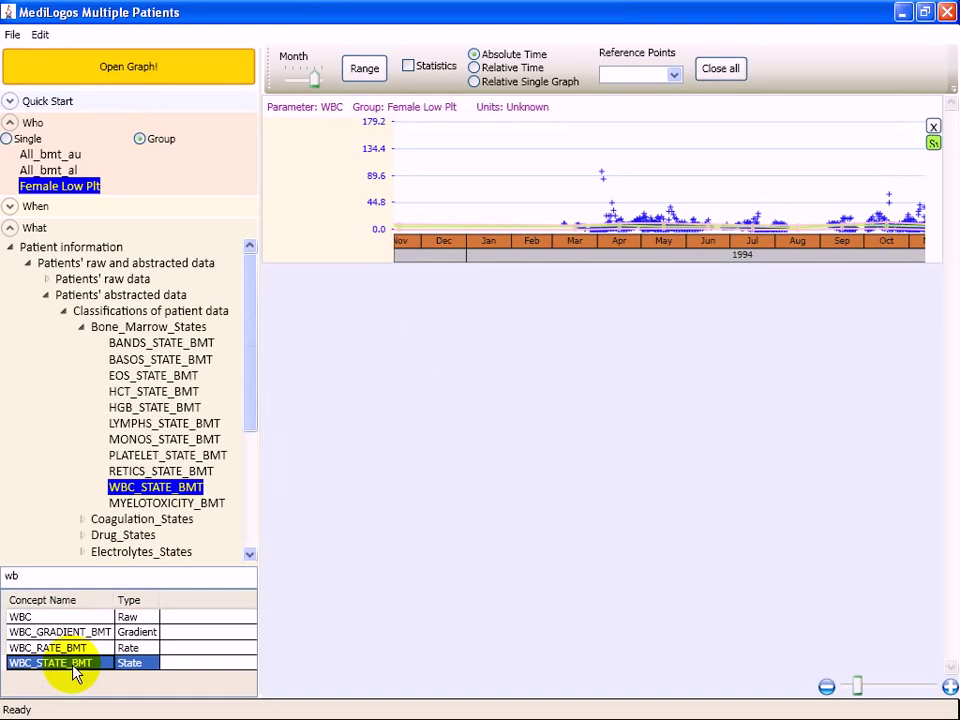
{"action": "double_click", "coordinate": [88, 664]}
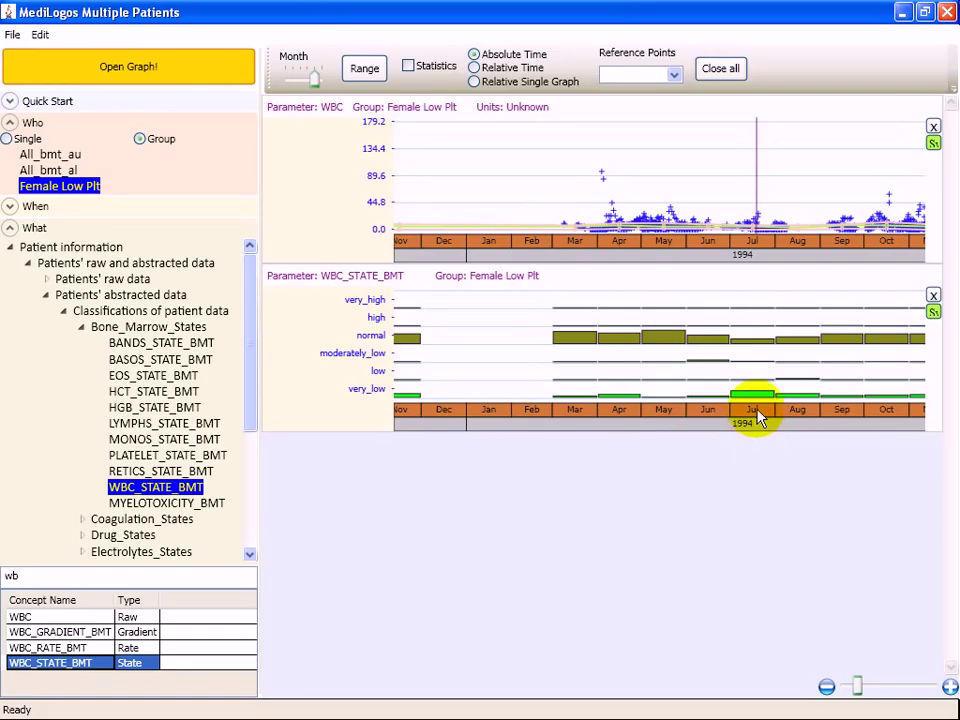
{"action": "mouse_move", "coordinate": [754, 398]}
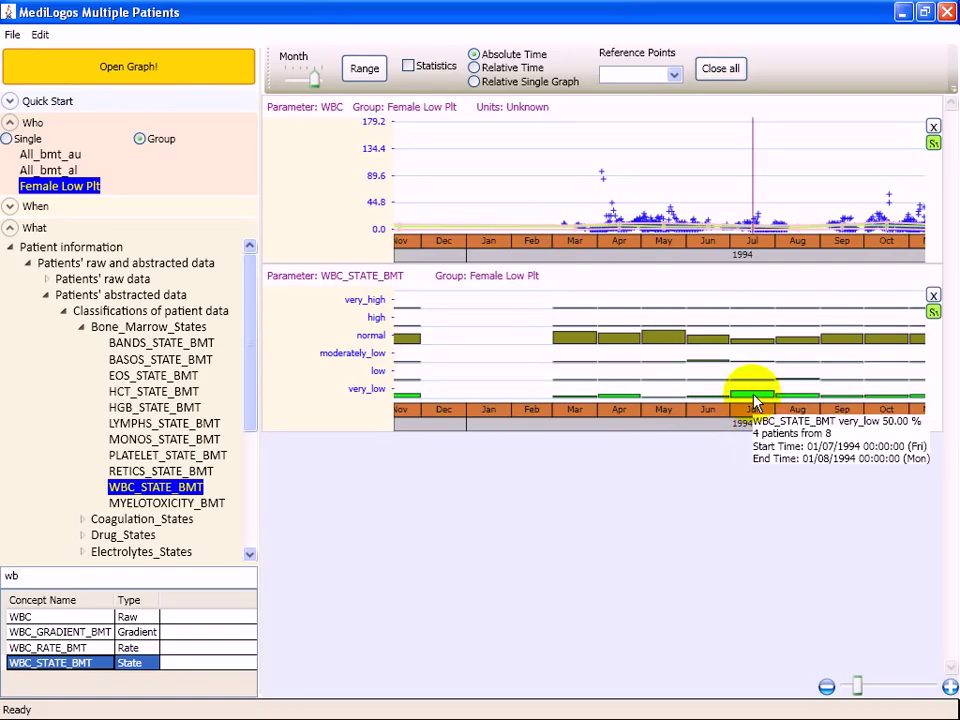
{"action": "mouse_move", "coordinate": [754, 350]}
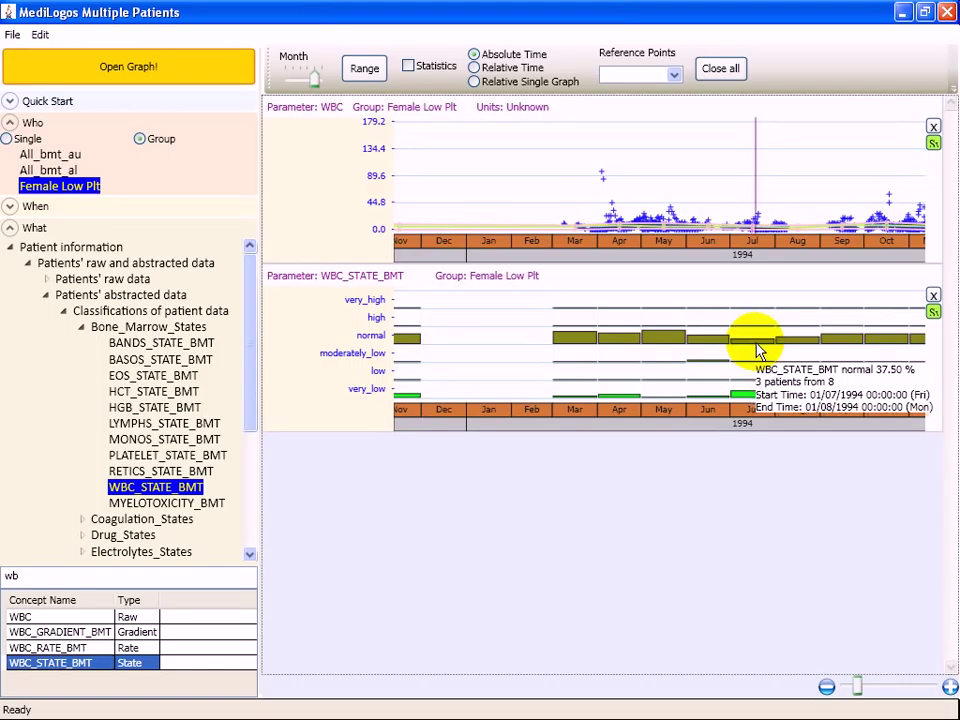
View the knowledge that maps WBC ranges to WBC_STATE_BMT states, and close it
{"action": "right_click", "coordinate": [757, 351]}
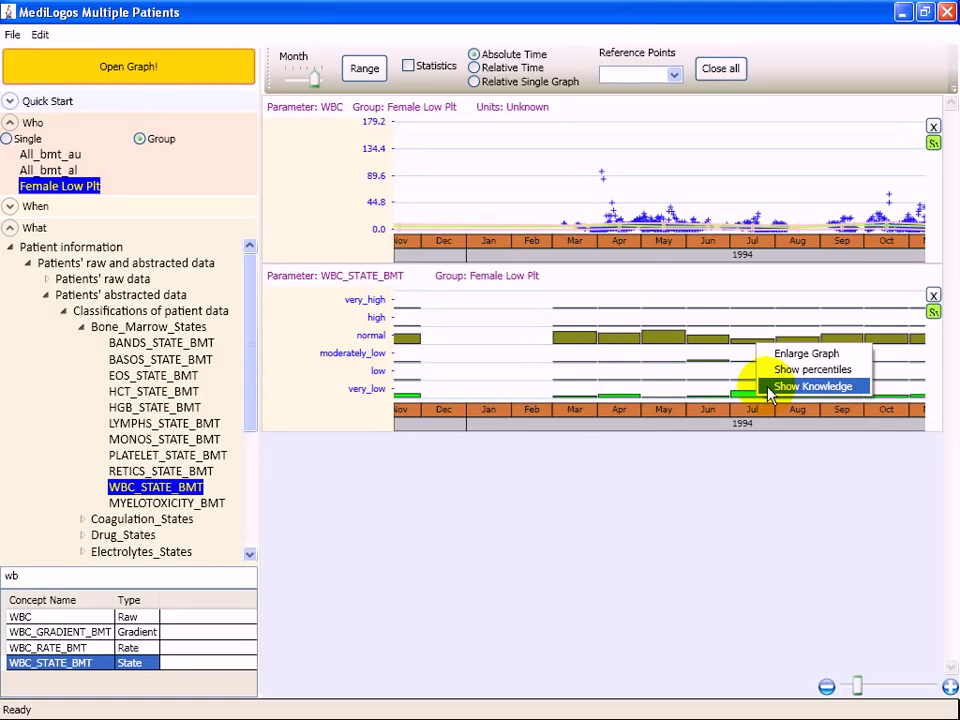
{"action": "left_click", "coordinate": [770, 387]}
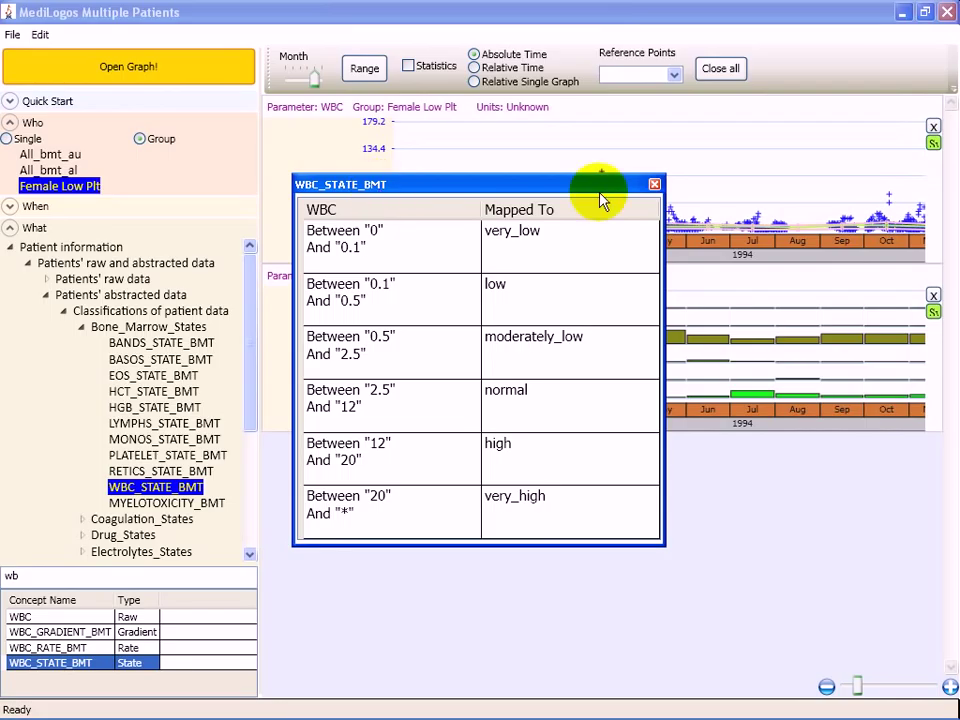
{"action": "left_click", "coordinate": [654, 184]}
Close the raw WBC graph, search the concepts for "pla" and open the PLATELET_STATE_BMT graph
{"action": "left_click", "coordinate": [932, 128]}
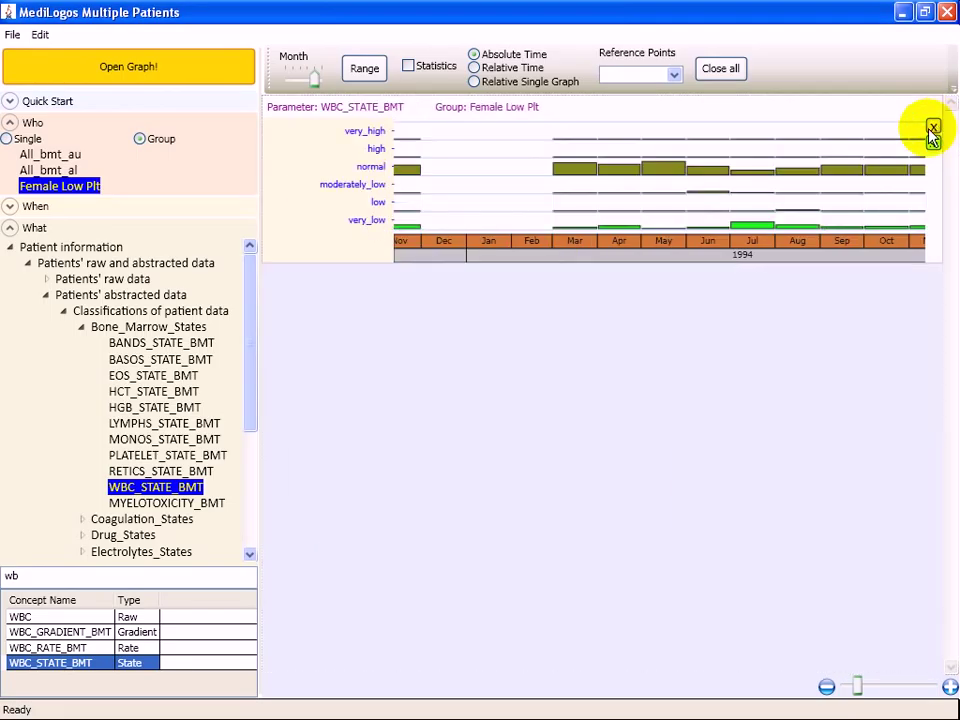
{"action": "type", "text": "pl"}
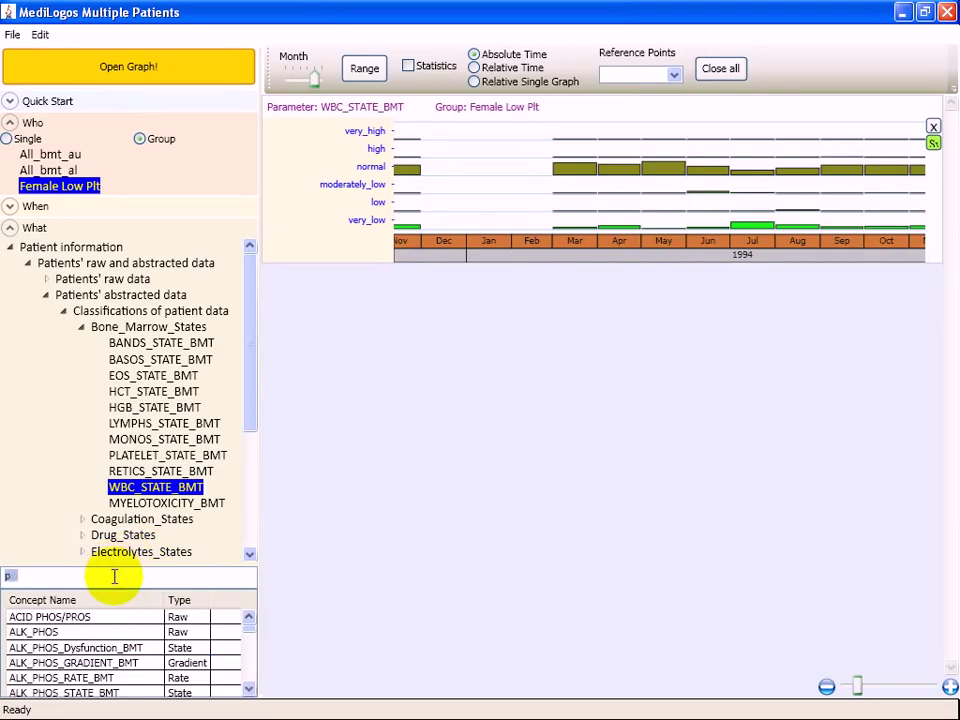
{"action": "type", "text": "a"}
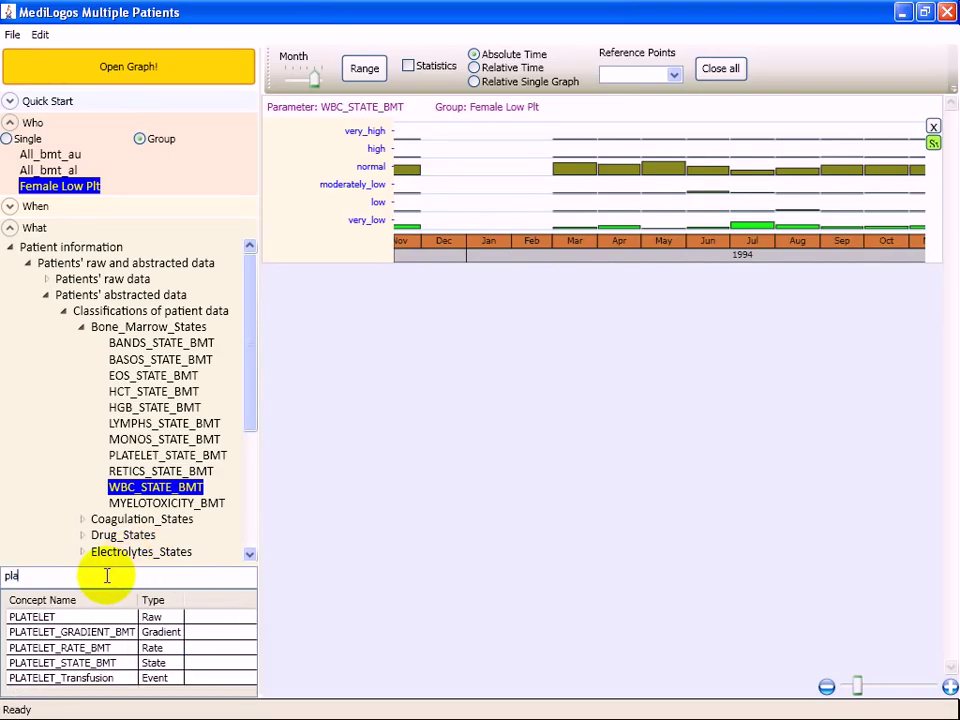
{"action": "left_click", "coordinate": [80, 663]}
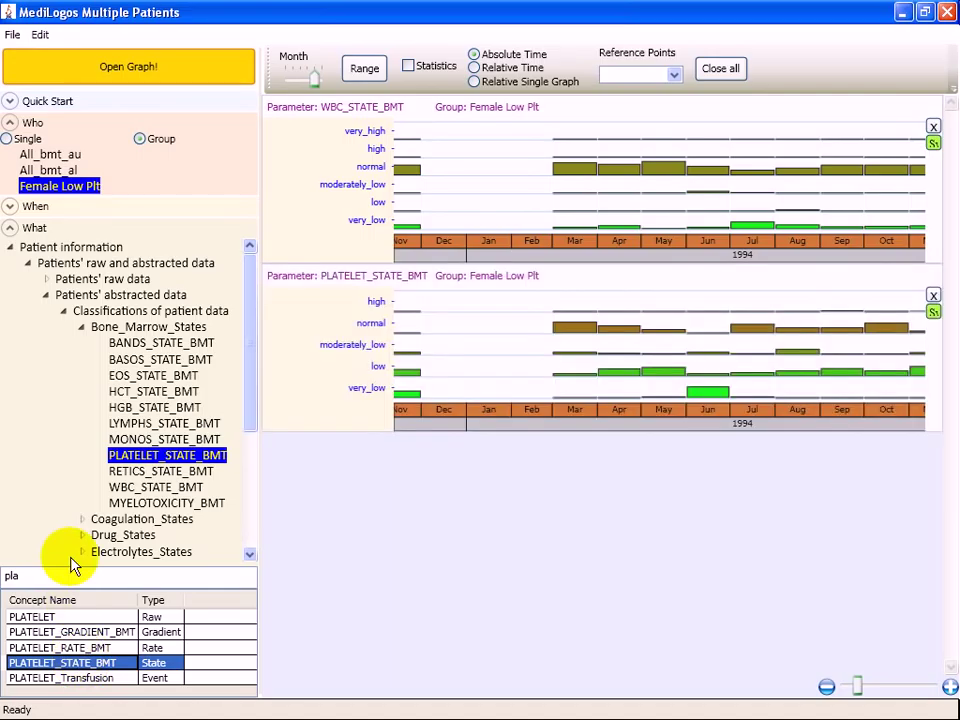
Search the concepts for "hgb" and open the HGB_STATE_BMT graph for the group
{"action": "left_click", "coordinate": [83, 577]}
{"action": "type", "text": "hgb"}
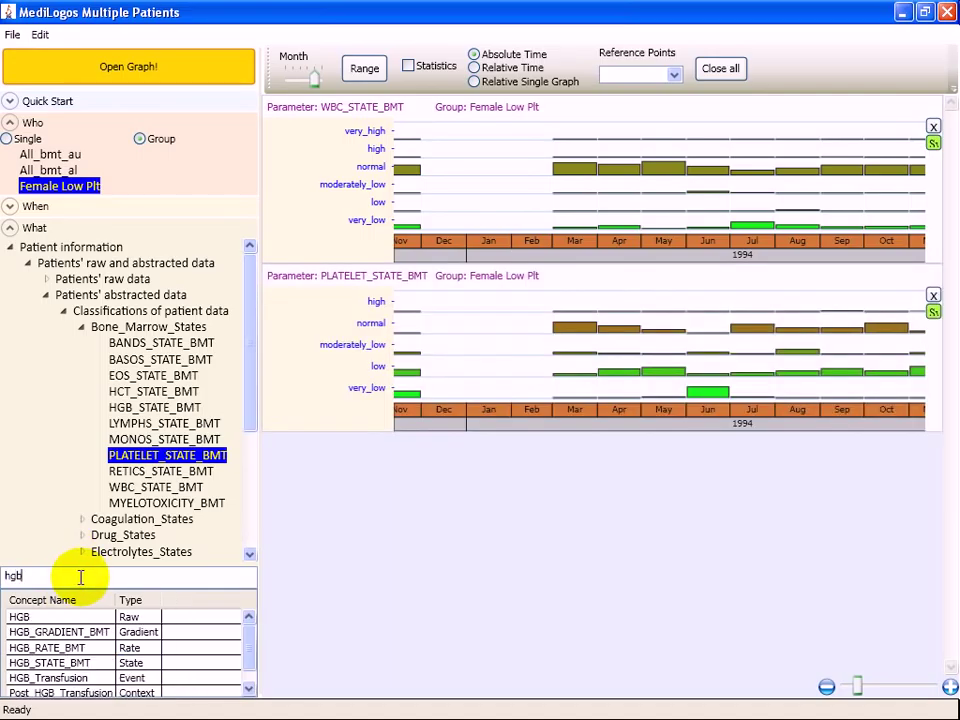
{"action": "left_click", "coordinate": [63, 663]}
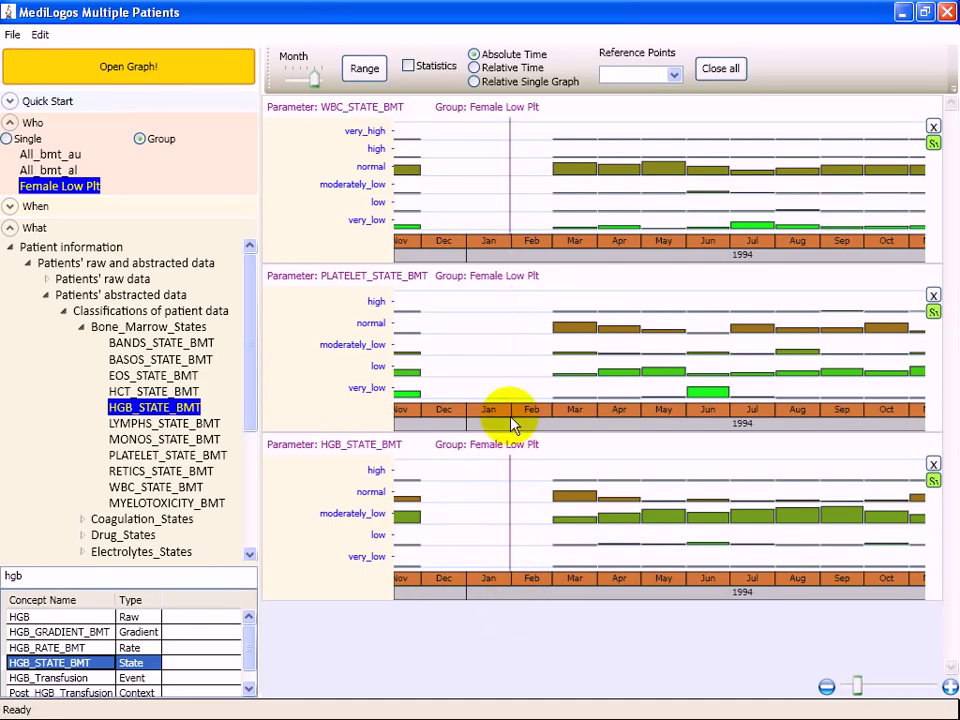
Align all three state graphs to relative time using BMT_Au as the reference point, accepting the notice about missing reference points
{"action": "left_click", "coordinate": [676, 76]}
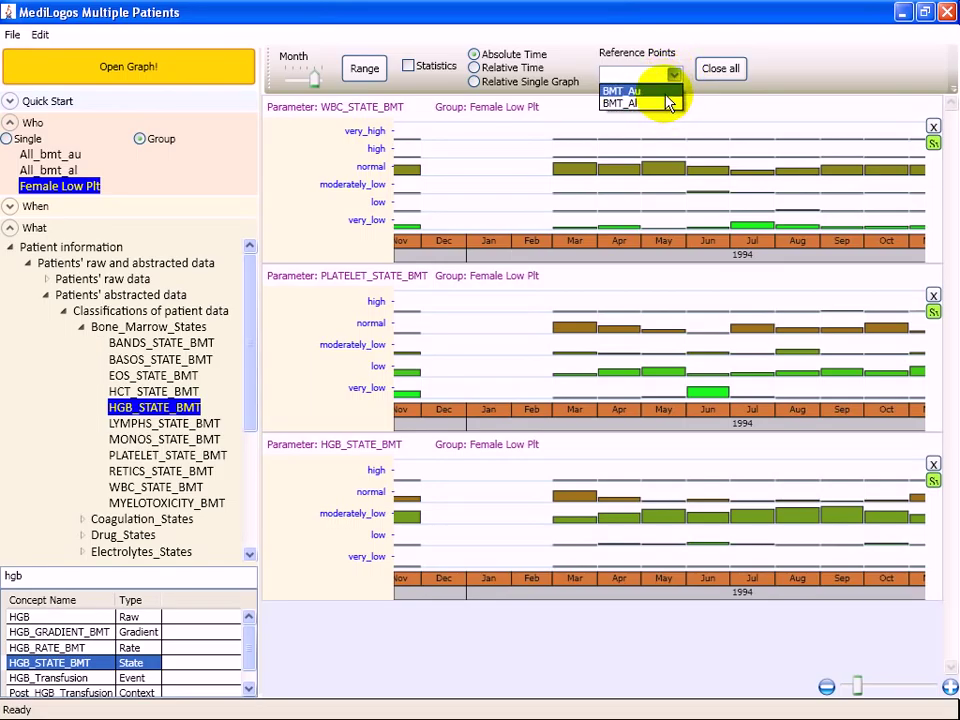
{"action": "left_click", "coordinate": [667, 99]}
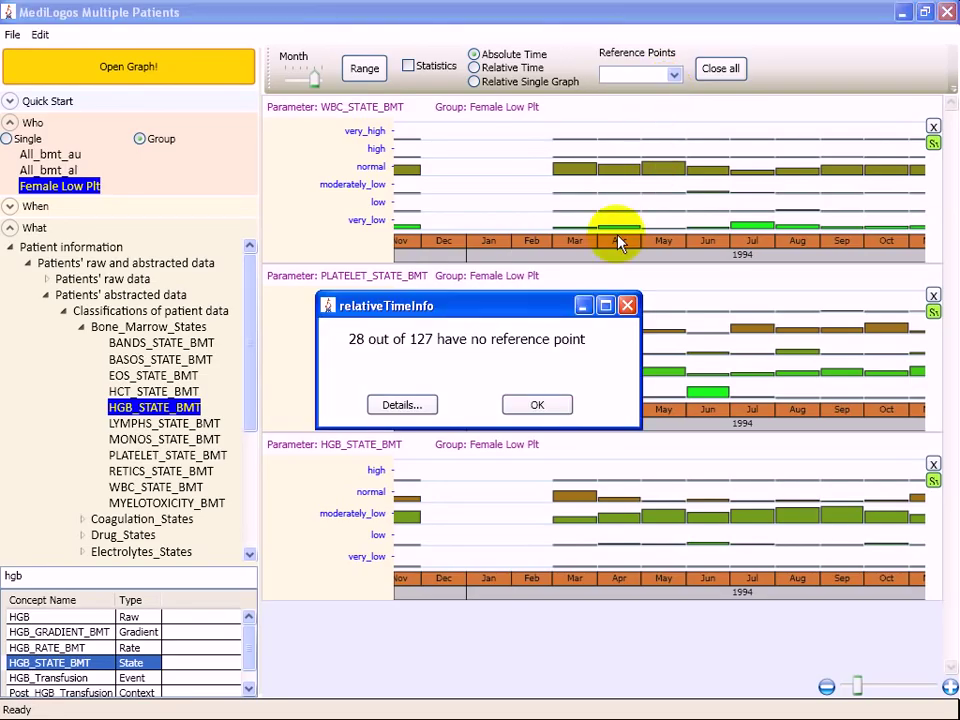
{"action": "left_click", "coordinate": [531, 410]}
{"action": "left_click_drag", "start_coordinate": [514, 311], "coordinate": [481, 304]}
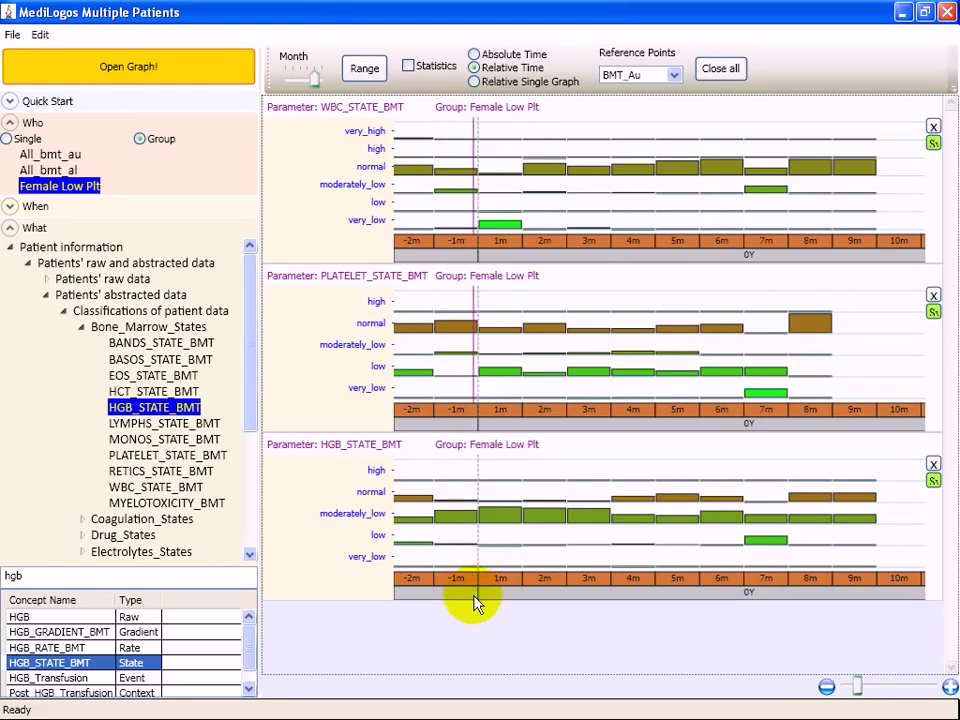
Examine the HGB and WBC state distributions in the first month after the reference point
{"action": "mouse_move", "coordinate": [497, 515]}
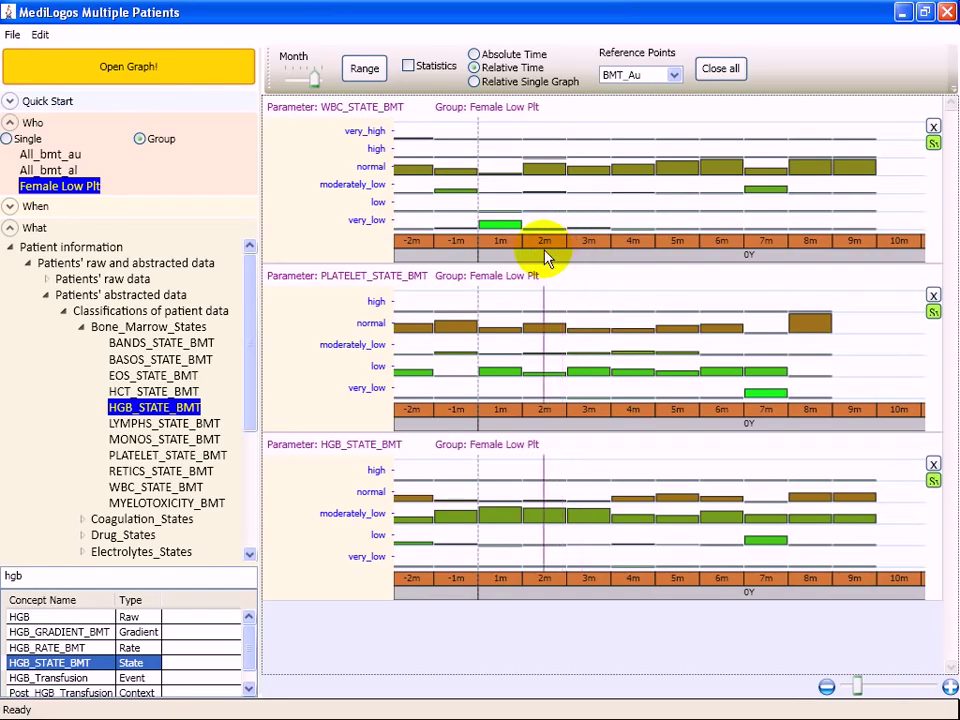
{"action": "mouse_move", "coordinate": [514, 230]}
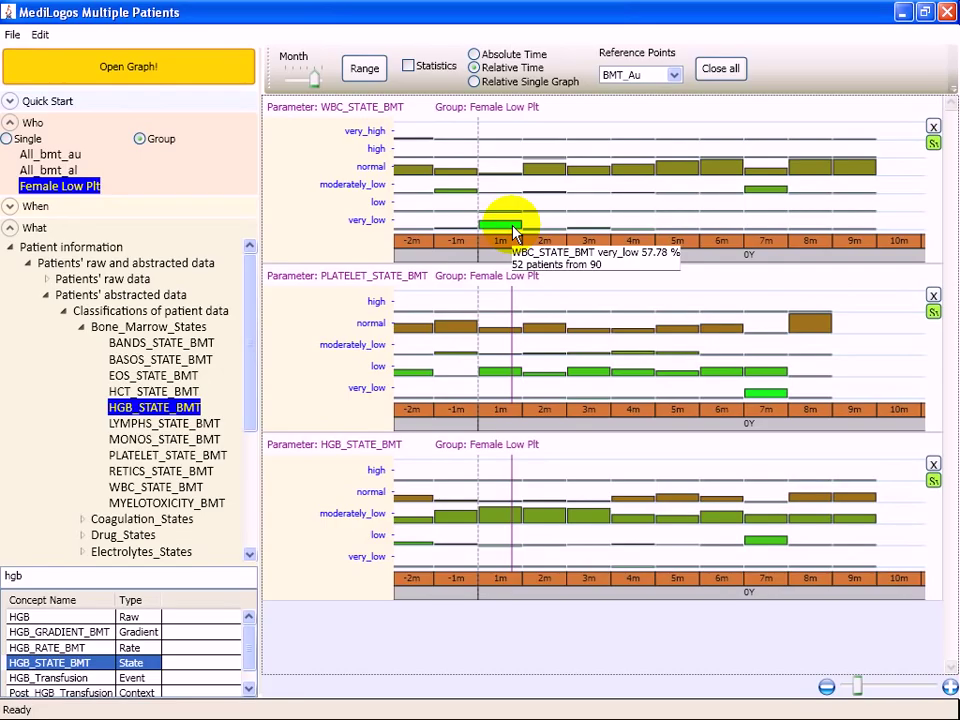
{"action": "left_click_drag", "start_coordinate": [512, 227], "coordinate": [517, 227]}
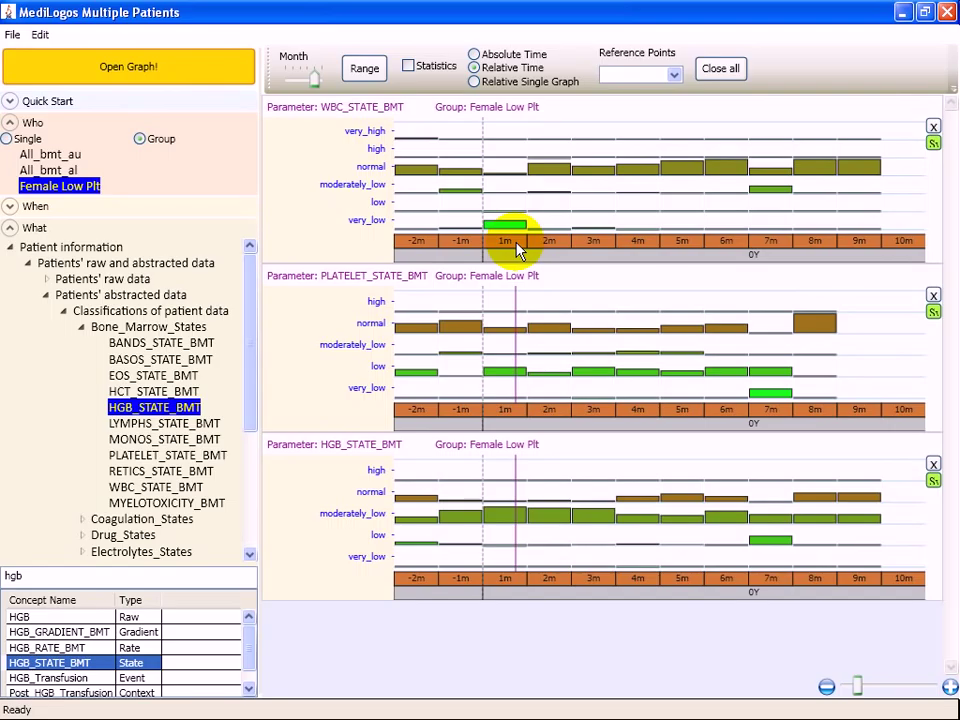
Examine the WBC state distribution day by day, from about 9 days before to 21 days after the reference point
{"action": "scroll", "coordinate": [467, 203], "scroll_direction": "up", "scroll_amount": 2}
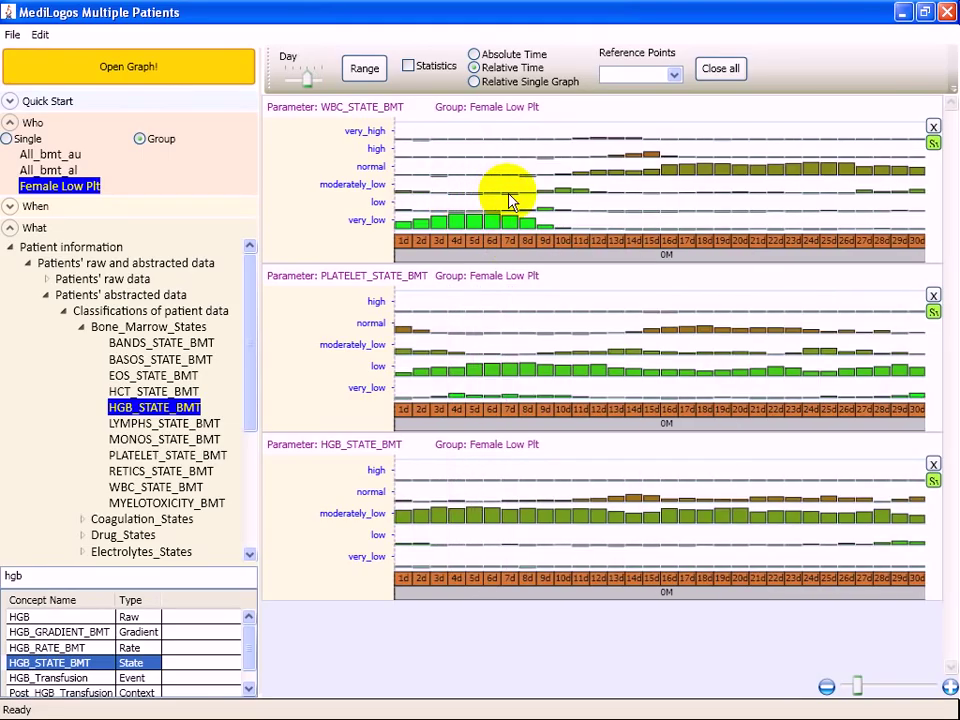
{"action": "left_click_drag", "start_coordinate": [593, 190], "coordinate": [658, 187]}
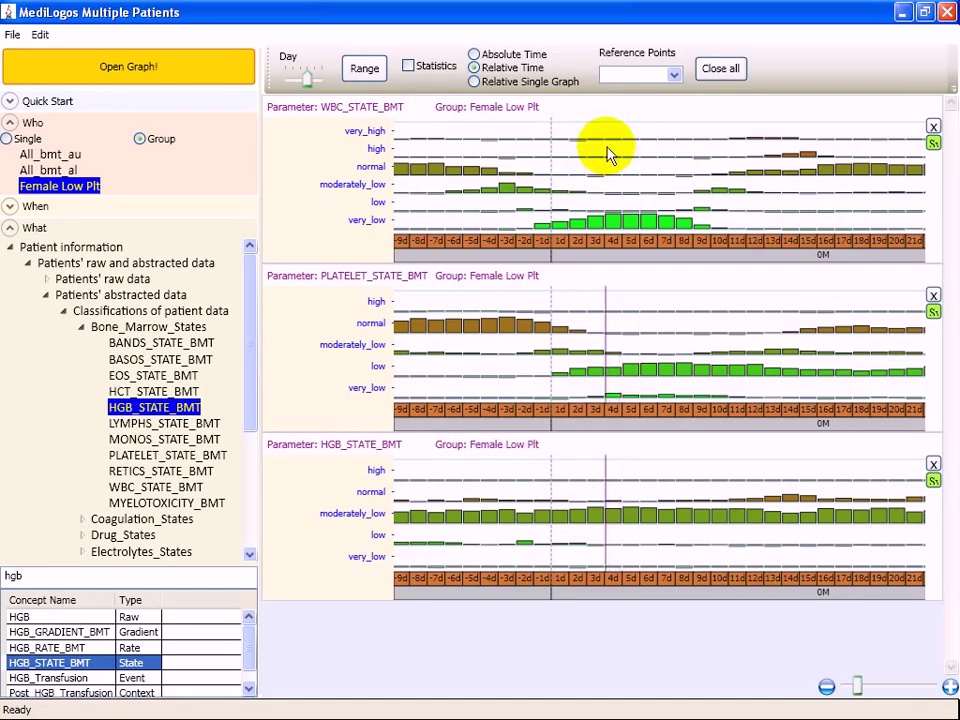
{"action": "mouse_move", "coordinate": [438, 172]}
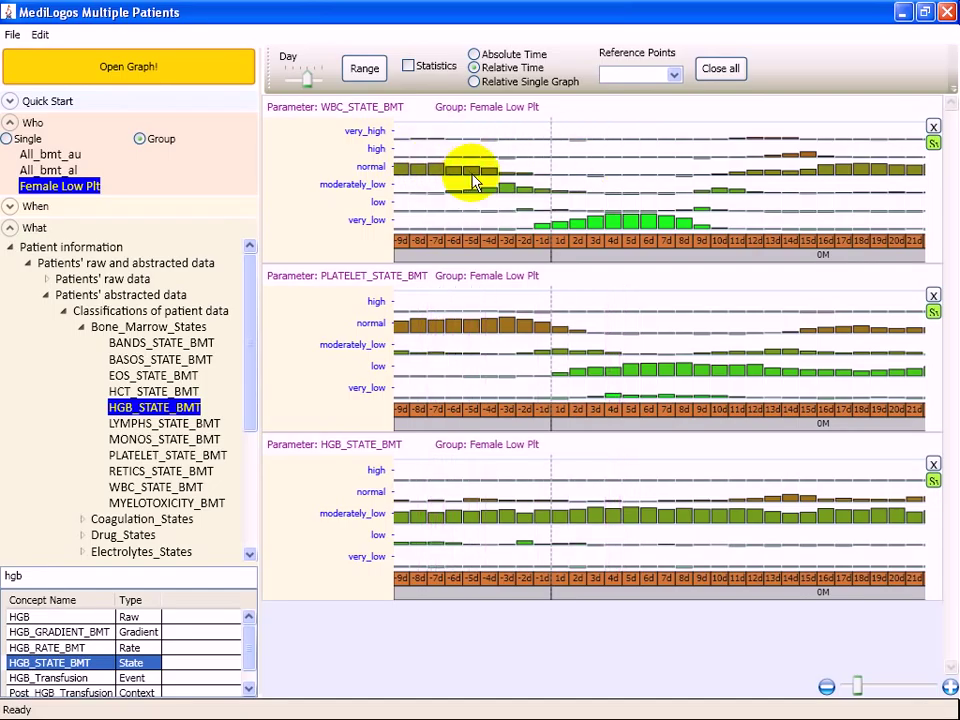
{"action": "mouse_move", "coordinate": [540, 234]}
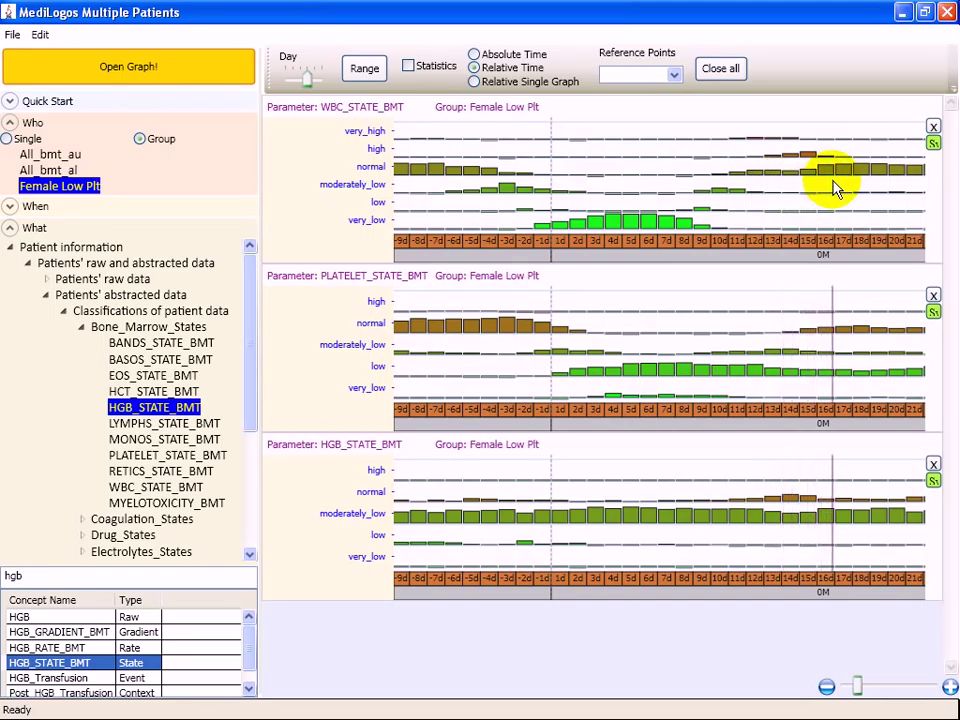
{"action": "mouse_move", "coordinate": [868, 172]}
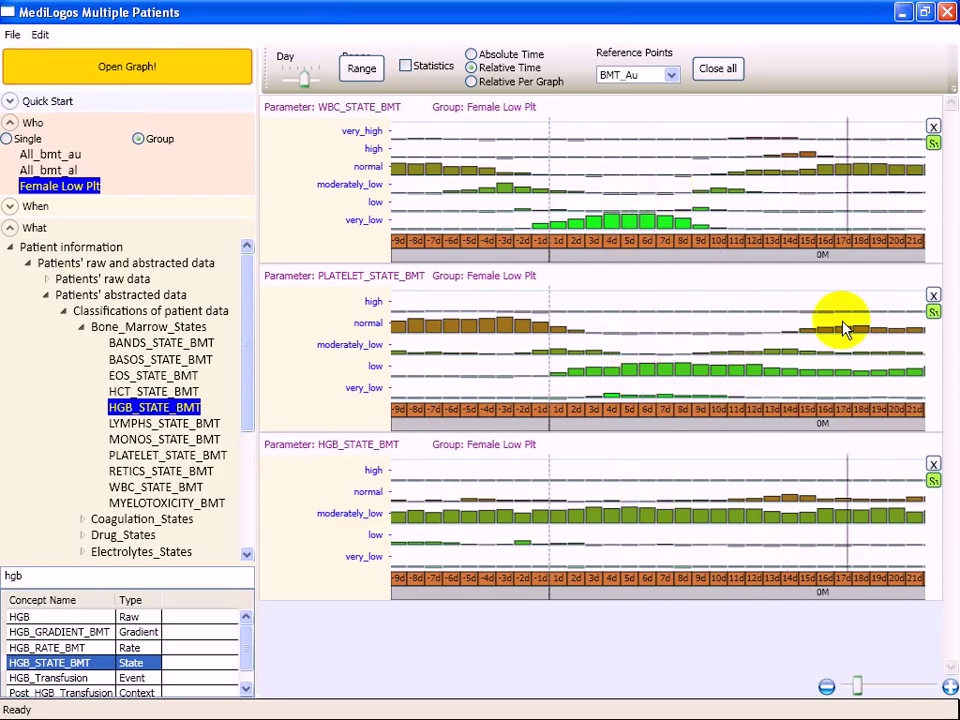
Close the PLATELET_STATE_BMT and HGB_STATE_BMT graphs, search the concepts for "wbc" and open a second WBC_STATE_BMT graph
{"action": "left_click", "coordinate": [933, 295]}
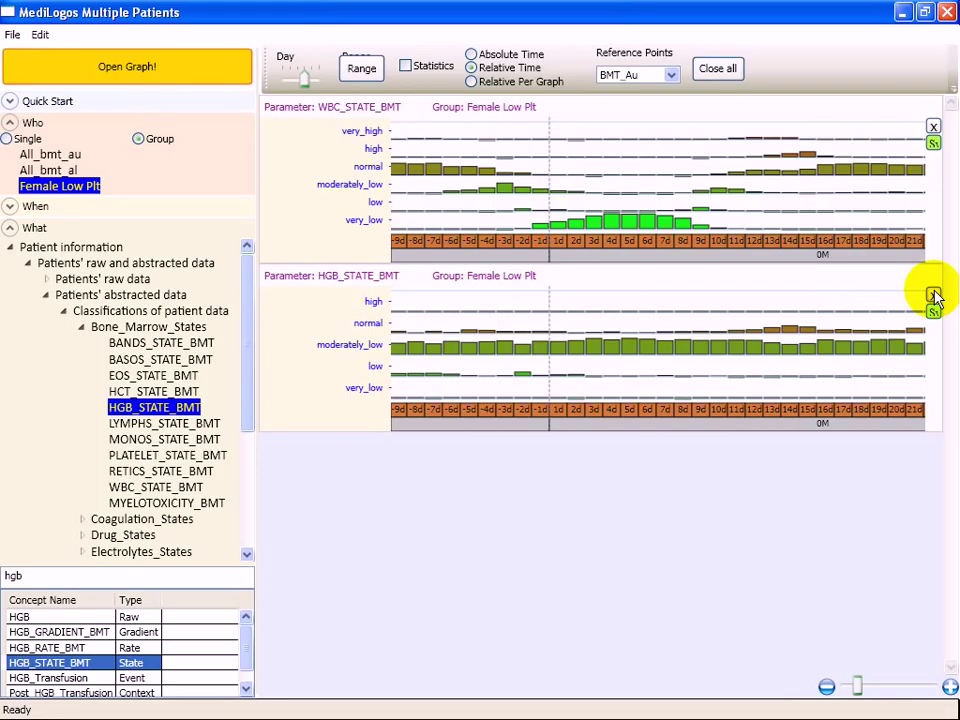
{"action": "left_click", "coordinate": [933, 295]}
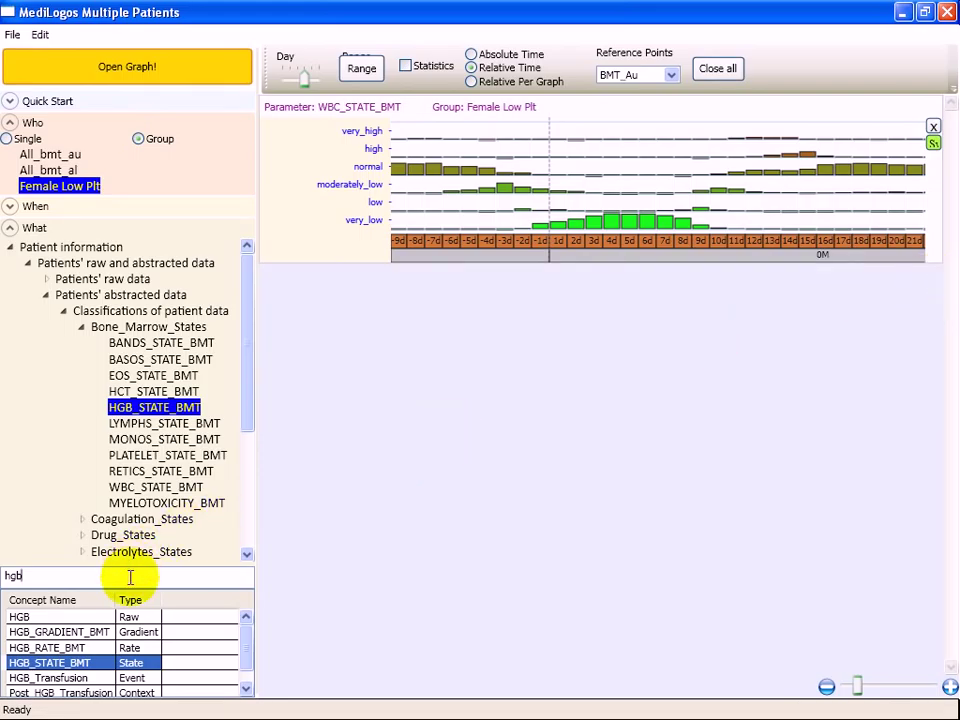
{"action": "key", "text": "ctrl+a"}
{"action": "type", "text": "H"}
{"action": "key", "text": "BackSpace"}
{"action": "type", "text": "wbc"}
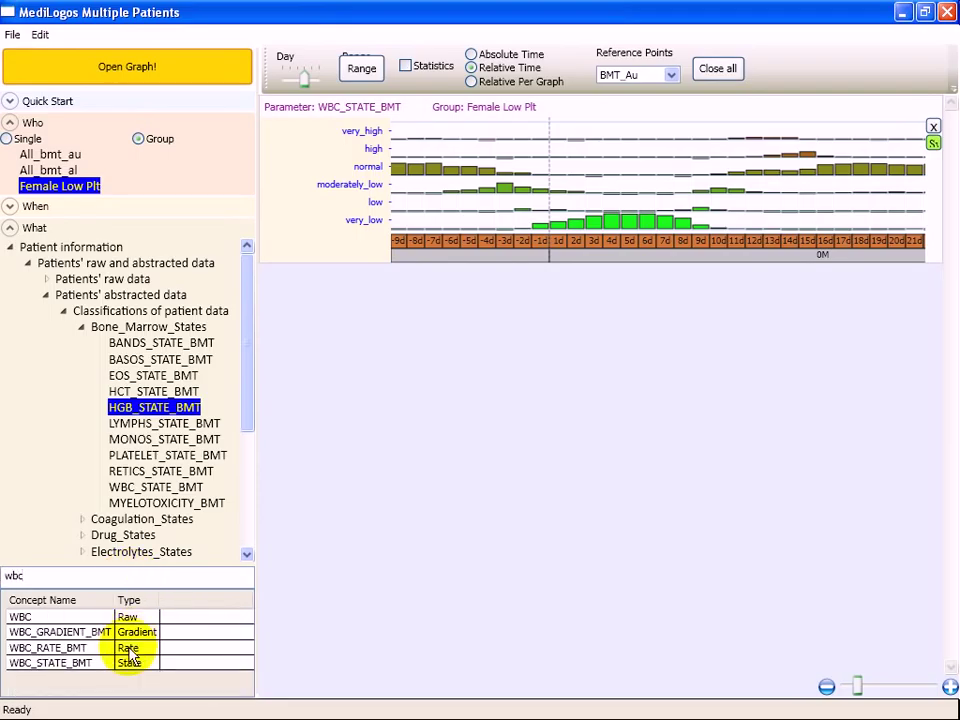
{"action": "double_click", "coordinate": [78, 663]}
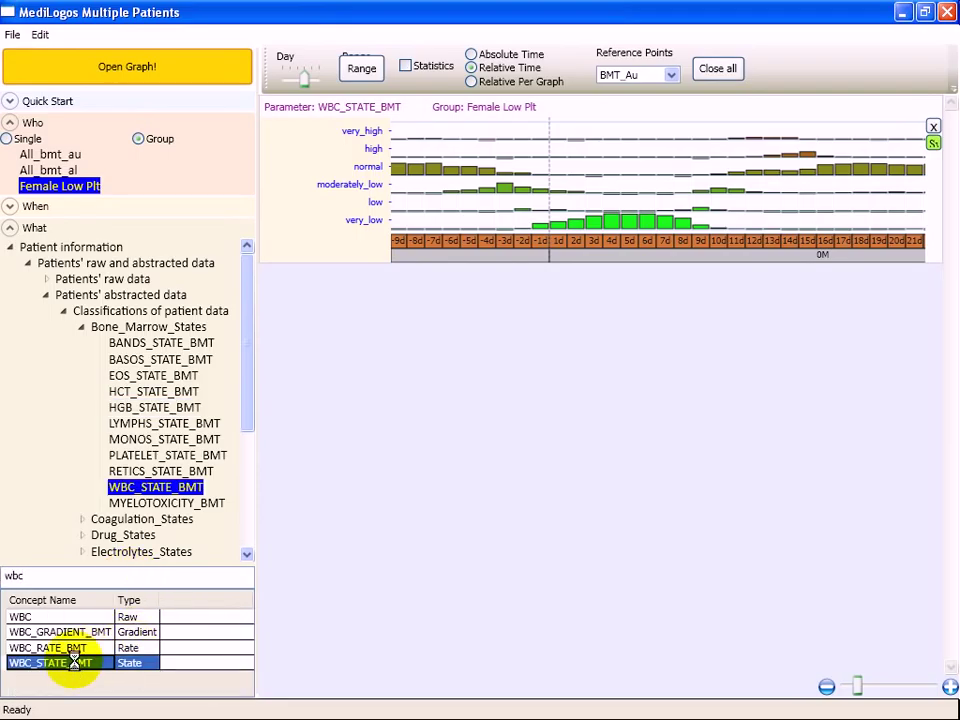
Set relative time per graph, with BMT_Au for the first WBC_STATE_BMT graph and BMT_Al for the second, accepting the missing-reference notice
{"action": "left_click", "coordinate": [510, 86]}
{"action": "left_click", "coordinate": [580, 382]}
{"action": "left_click", "coordinate": [578, 410]}
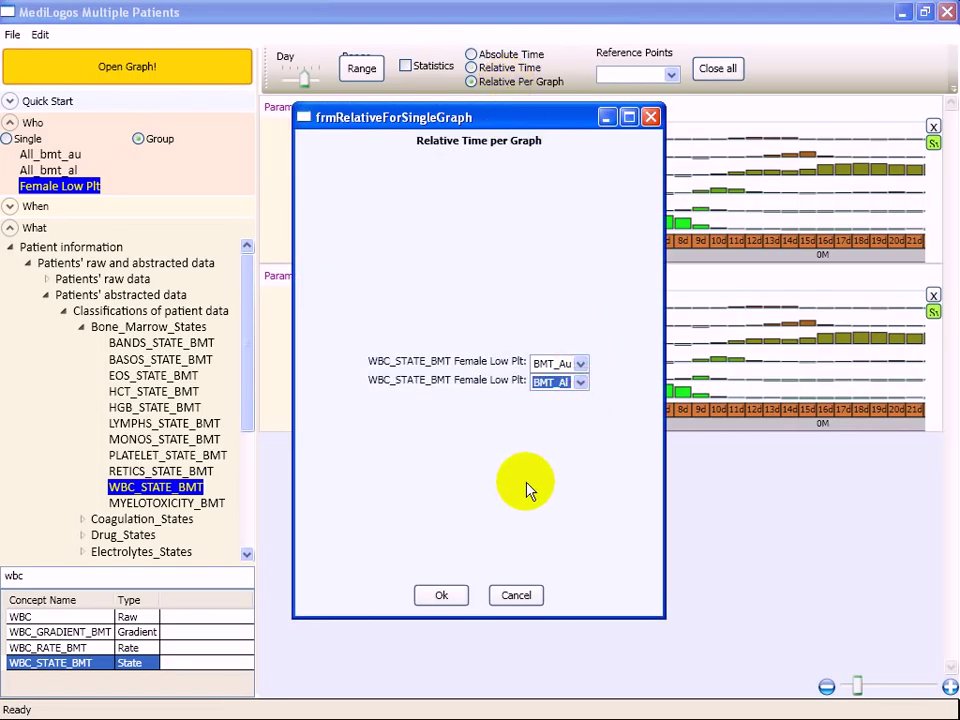
{"action": "left_click", "coordinate": [461, 604]}
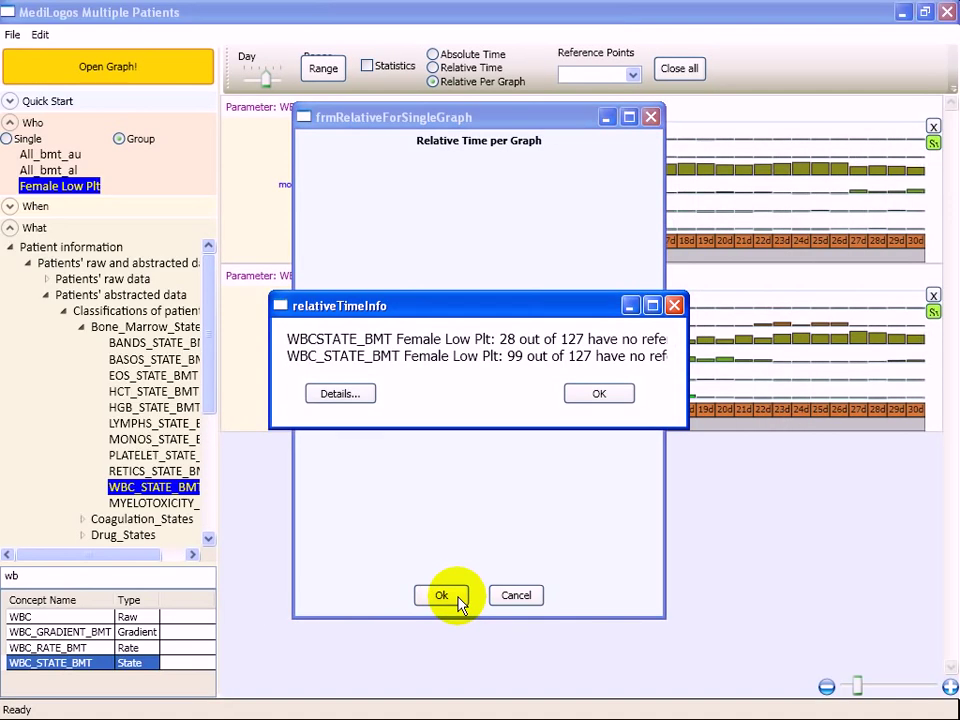
{"action": "left_click", "coordinate": [599, 393]}
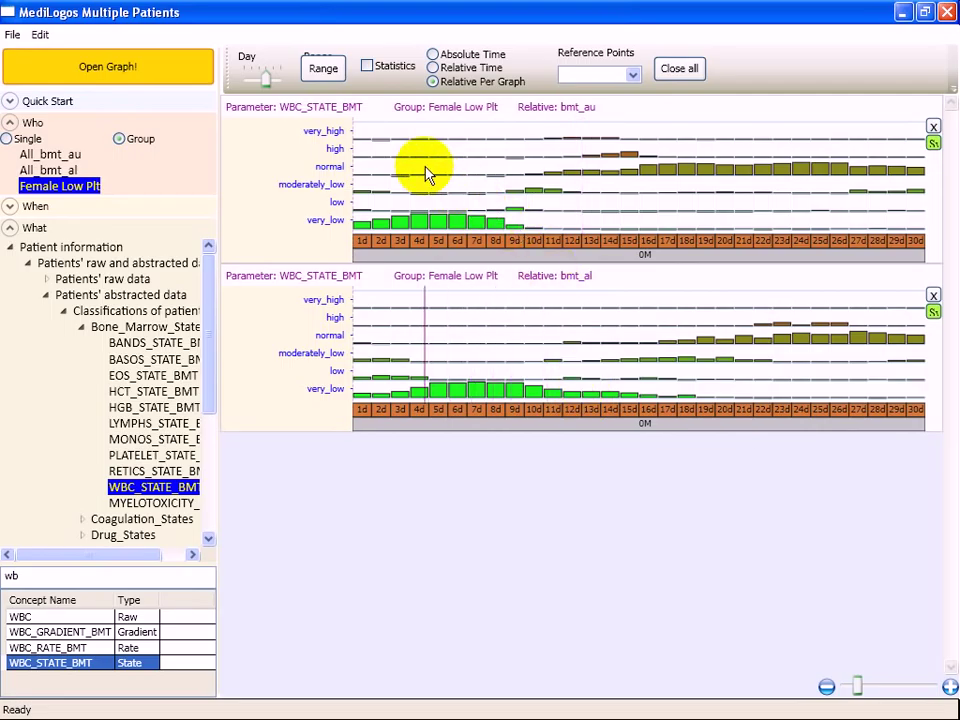
Compare the daily very_low and normal WBC states between the BMT_Au and BMT_Al graphs, from before transplantation to day 28
{"action": "left_click_drag", "start_coordinate": [470, 175], "coordinate": [641, 165]}
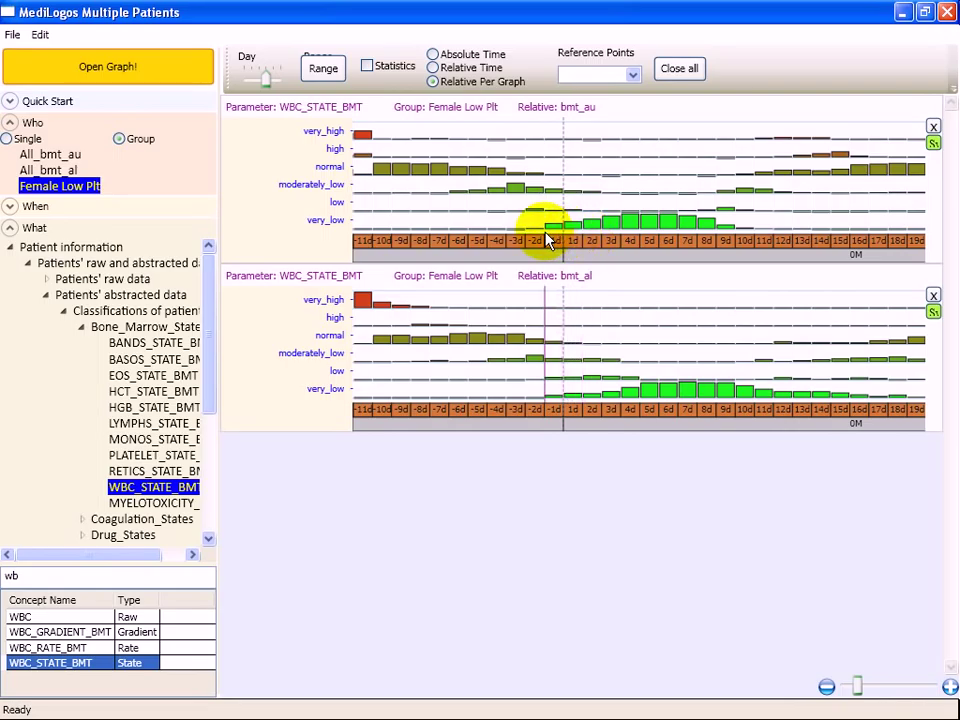
{"action": "mouse_move", "coordinate": [584, 235]}
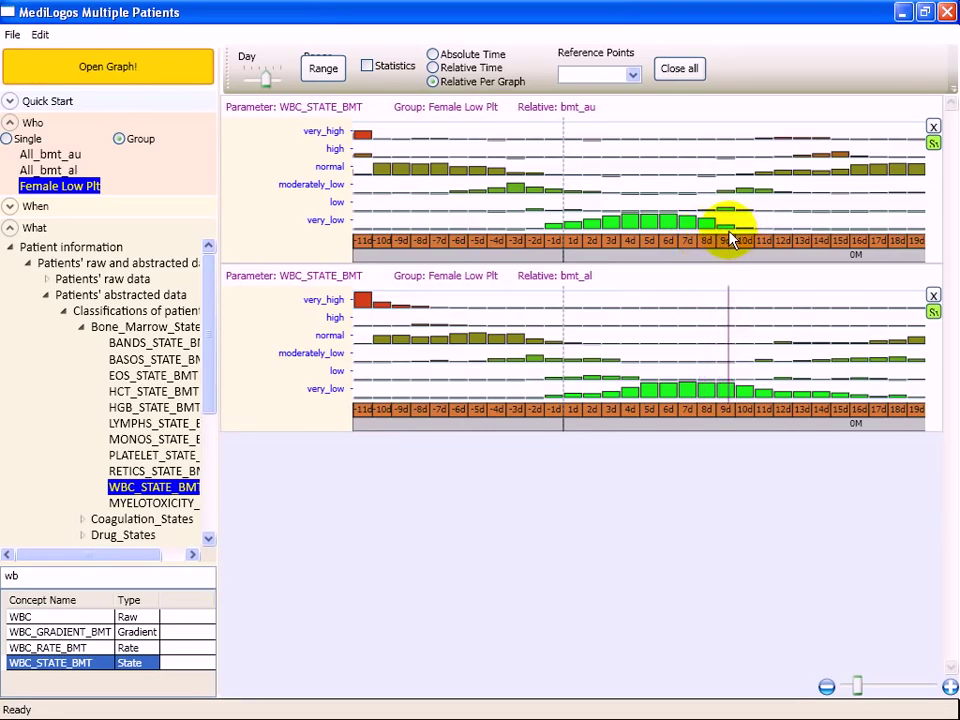
{"action": "left_click_drag", "start_coordinate": [724, 300], "coordinate": [611, 296]}
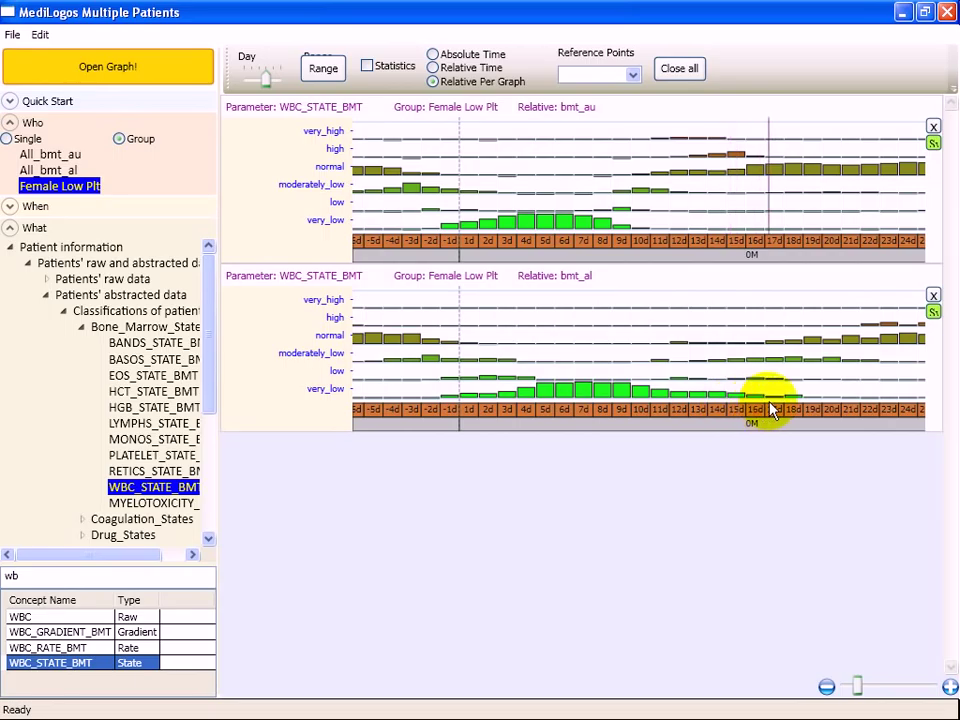
{"action": "mouse_move", "coordinate": [793, 403]}
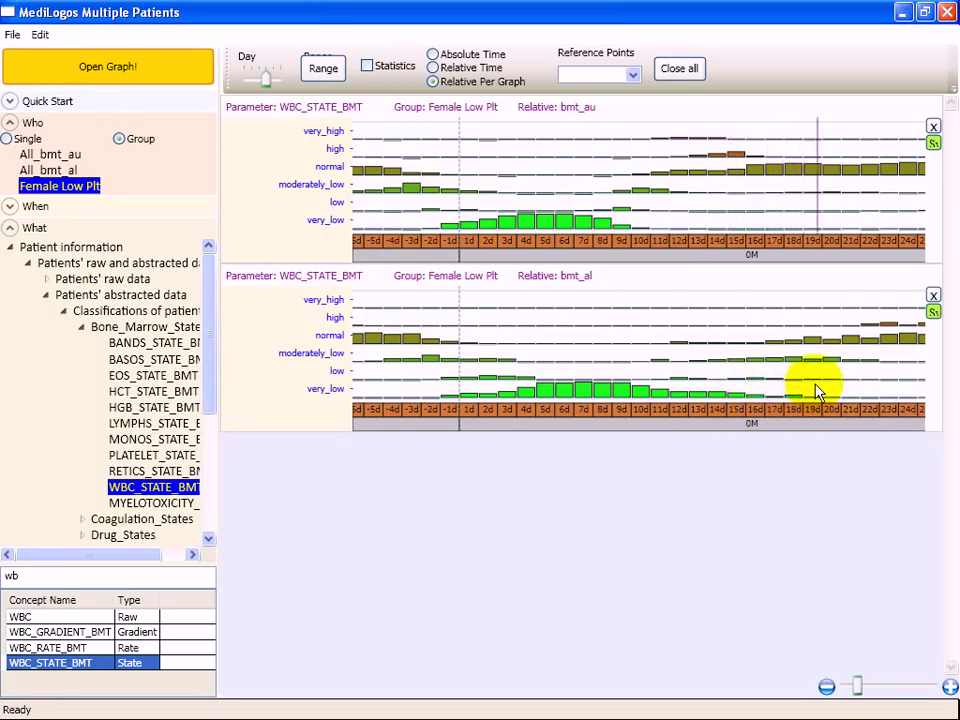
{"action": "left_click_drag", "start_coordinate": [814, 386], "coordinate": [751, 373]}
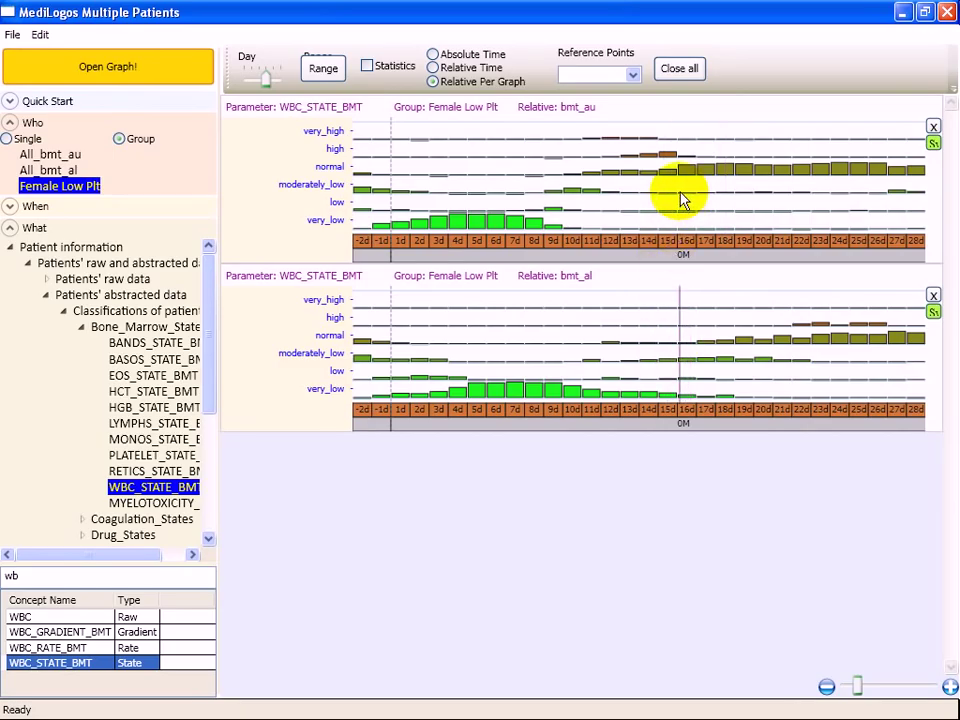
{"action": "mouse_move", "coordinate": [688, 178]}
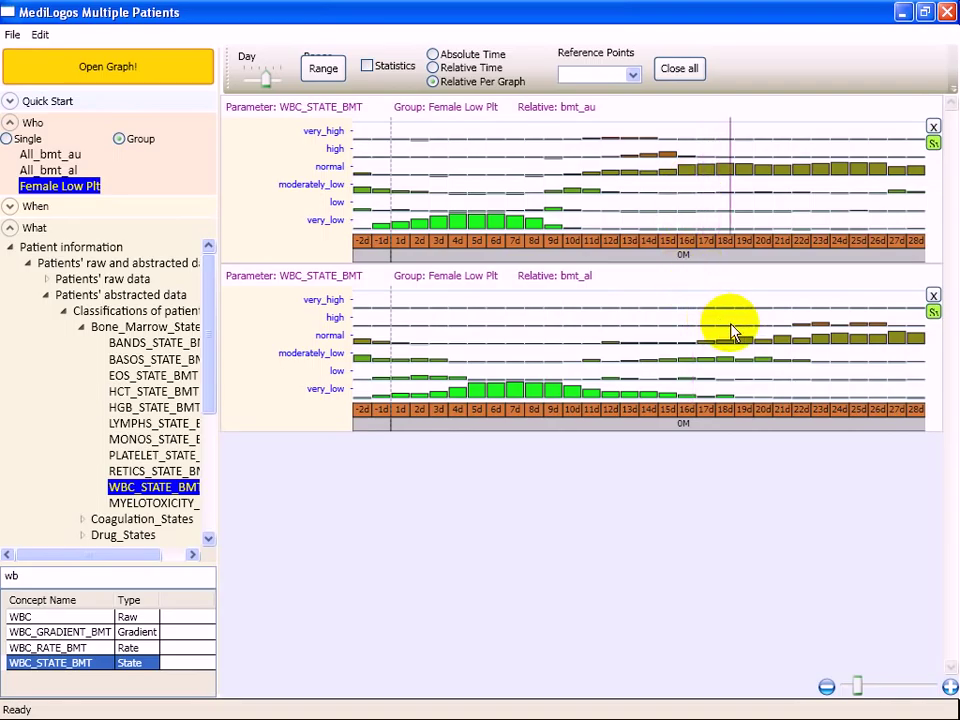
{"action": "mouse_move", "coordinate": [740, 343]}
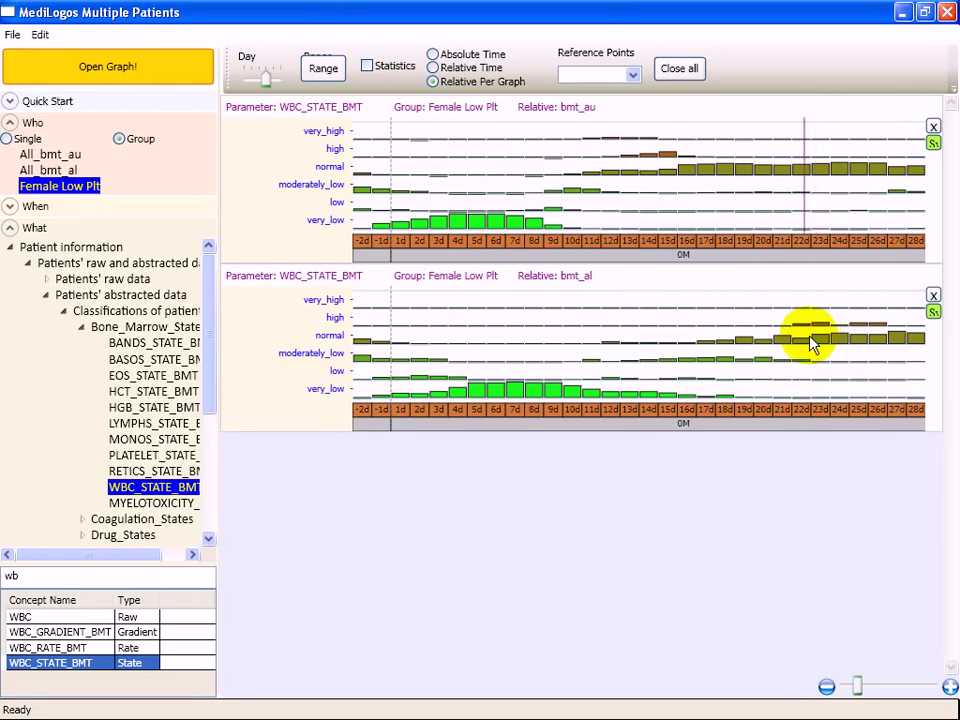
Show the 50% percentile on the BMT_Al and BMT_Au WBC graphs and check when each reaches the normal state
{"action": "right_click", "coordinate": [745, 301]}
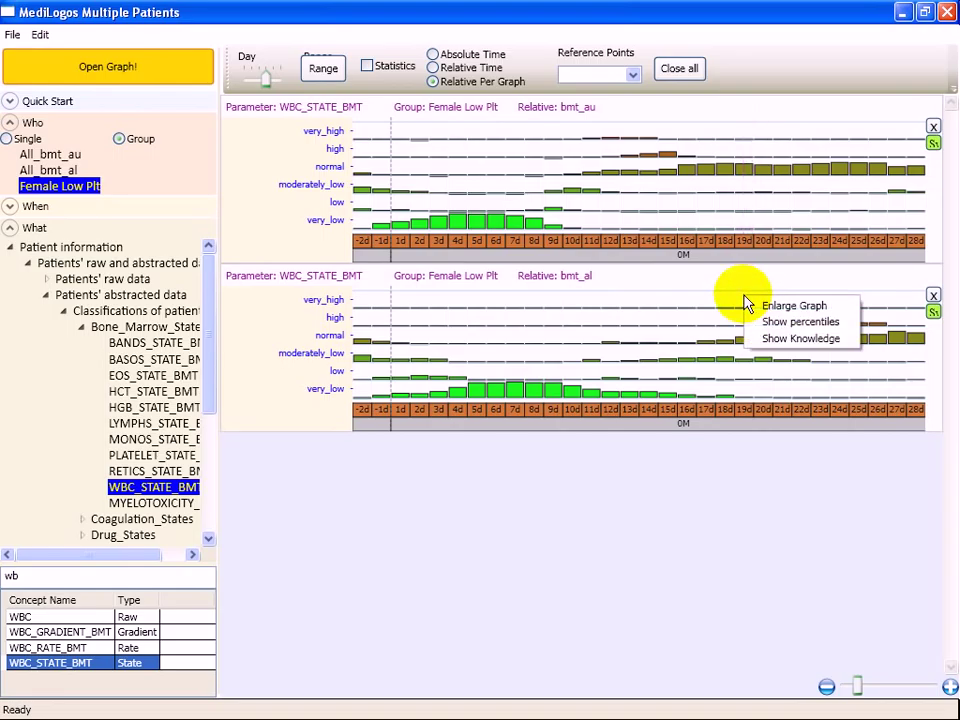
{"action": "left_click", "coordinate": [762, 322]}
{"action": "left_click", "coordinate": [395, 366]}
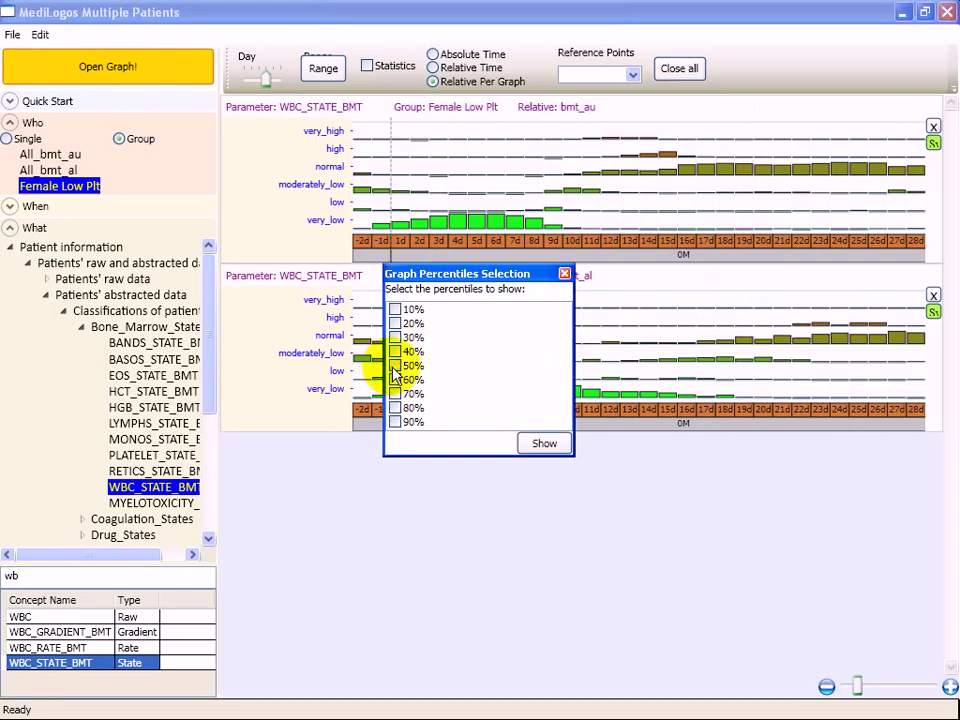
{"action": "left_click", "coordinate": [544, 443]}
{"action": "left_click", "coordinate": [697, 229]}
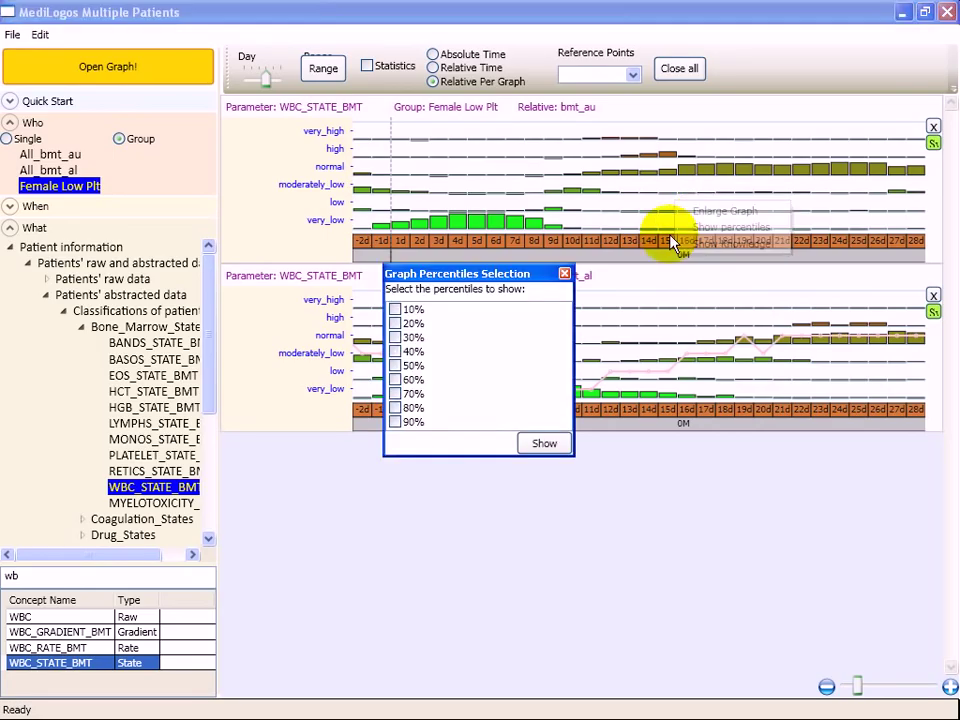
{"action": "left_click", "coordinate": [394, 370]}
{"action": "left_click", "coordinate": [542, 441]}
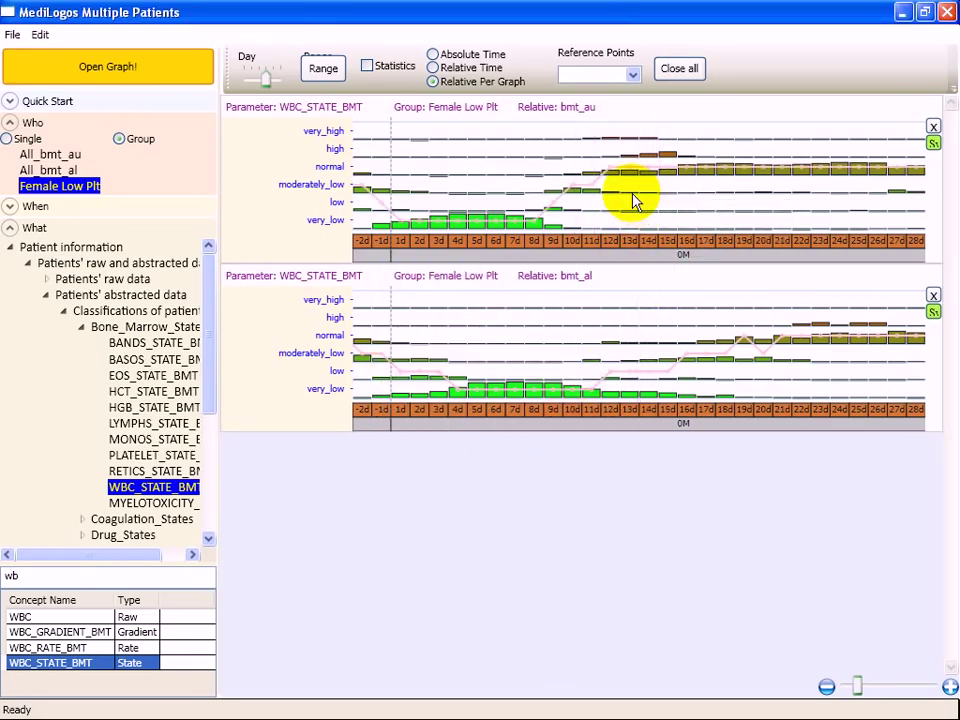
{"action": "mouse_move", "coordinate": [613, 168]}
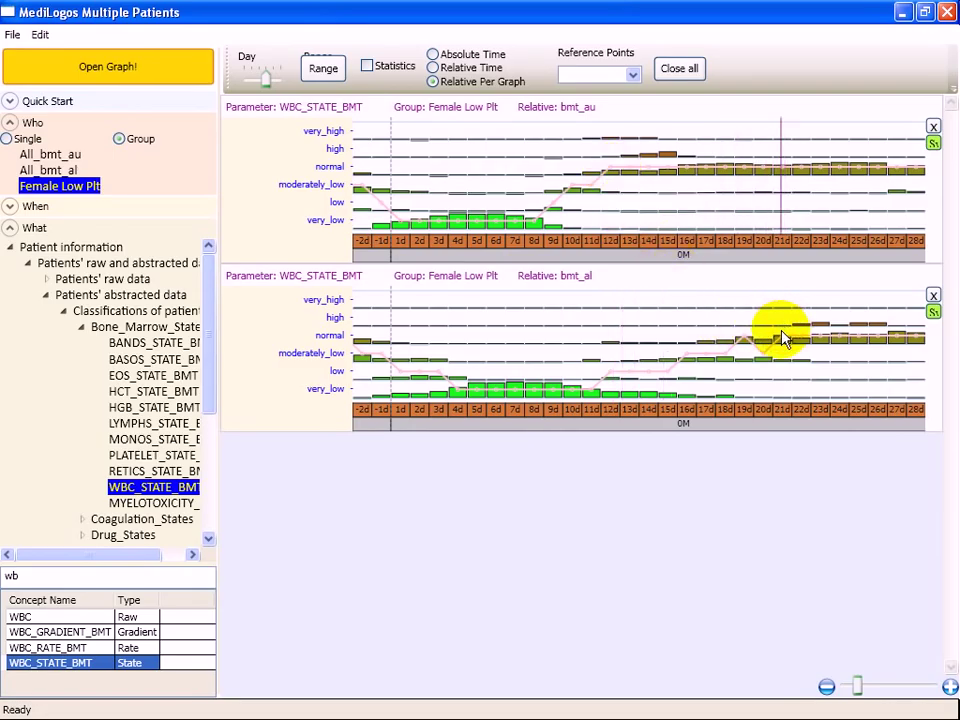
{"action": "mouse_move", "coordinate": [785, 344]}
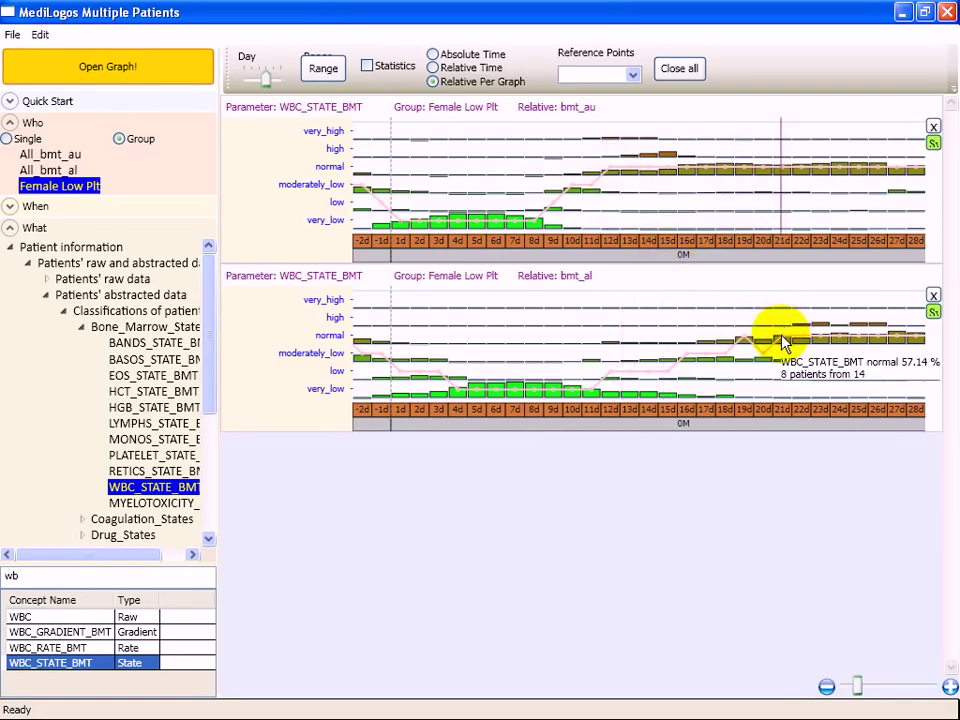